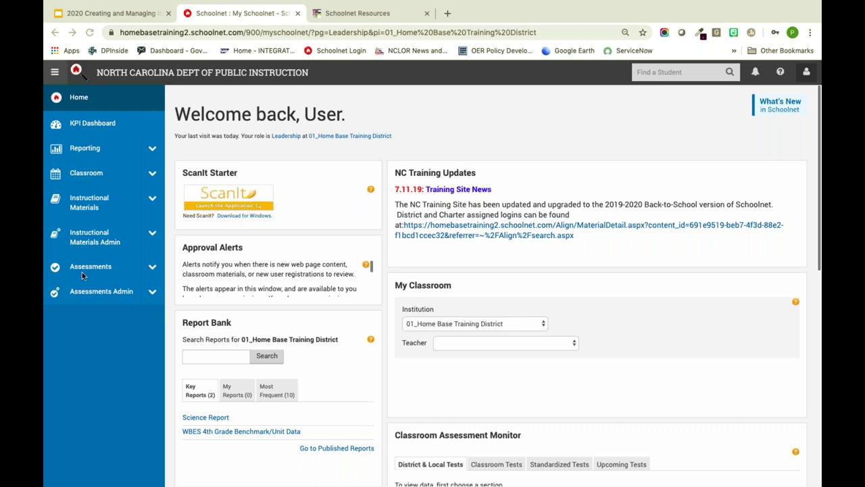
Step: Open the Item Banks page from the Assessments section
click(54, 73)
click(54, 73)
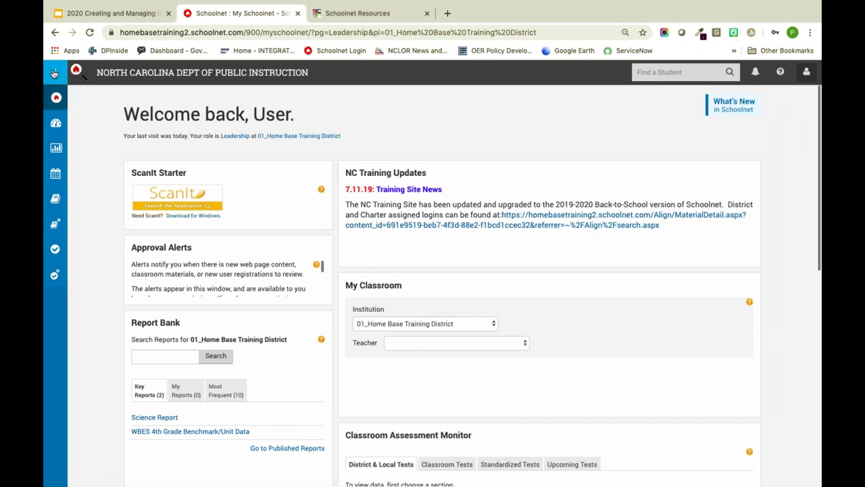
click(54, 73)
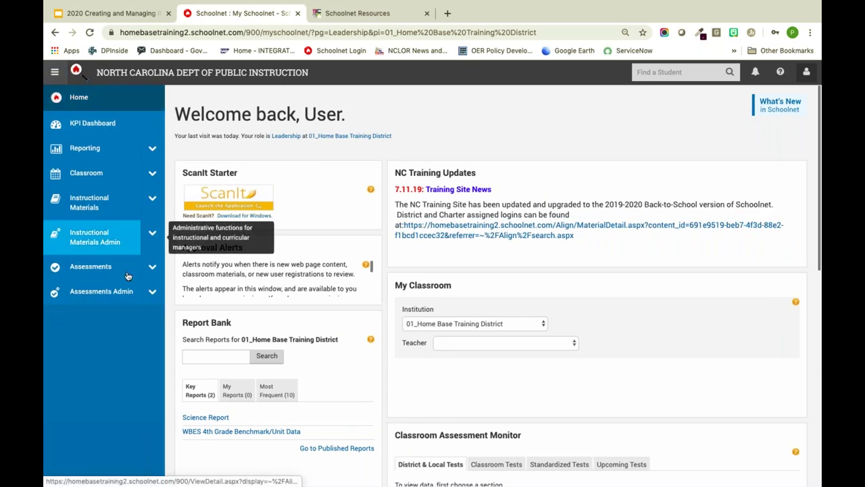
click(152, 267)
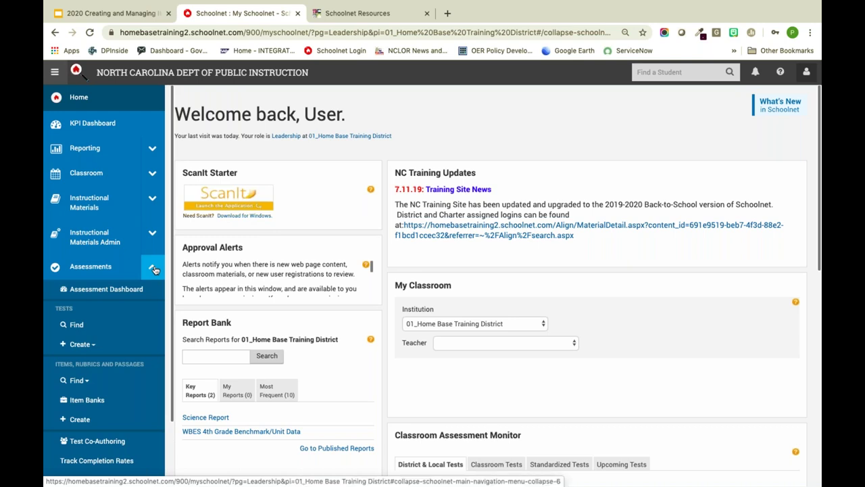
click(105, 405)
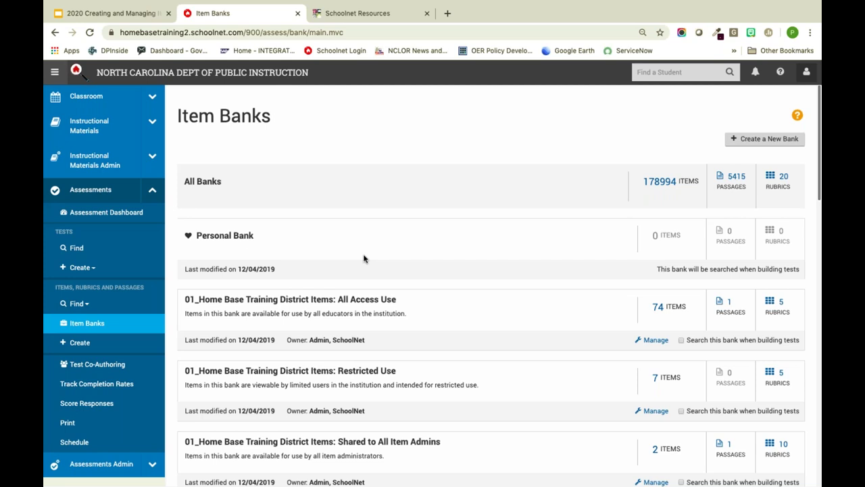
Step: Look through the list of item banks, examining their item counts, owners and access levels
scroll(364, 258, down, 7)
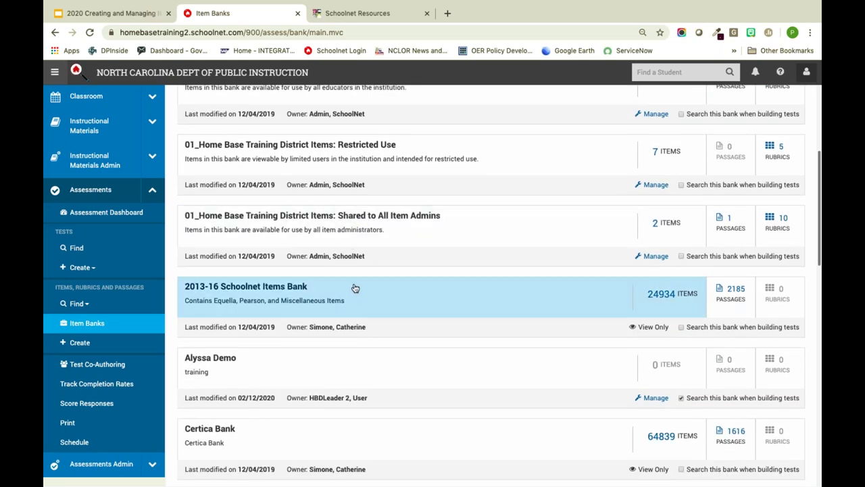
scroll(352, 311, down, 7)
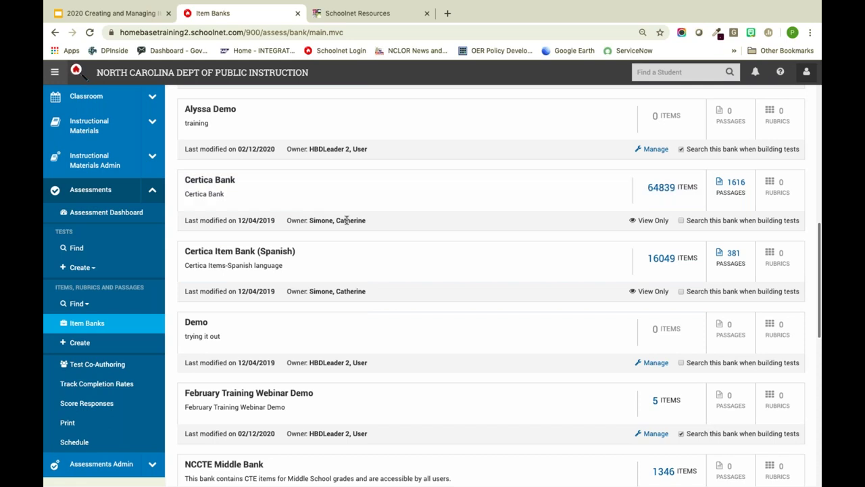
scroll(346, 220, up, 1)
scroll(346, 220, up, 13)
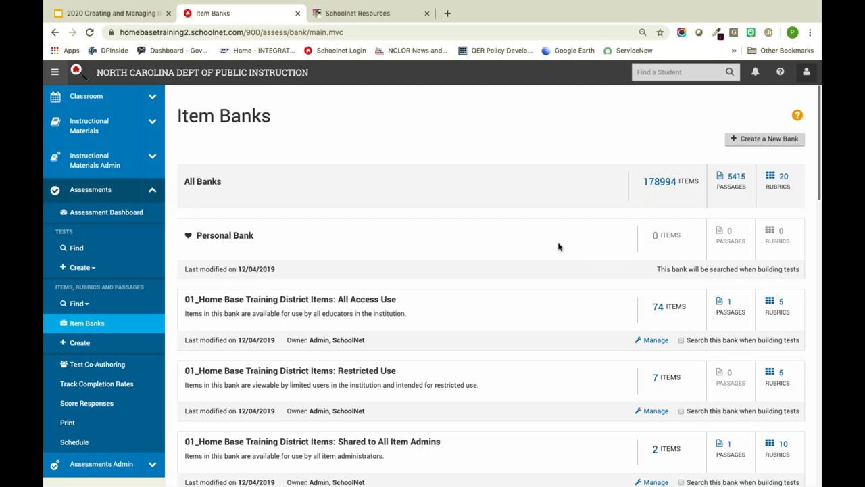
scroll(559, 246, down, 5)
scroll(559, 247, down, 6)
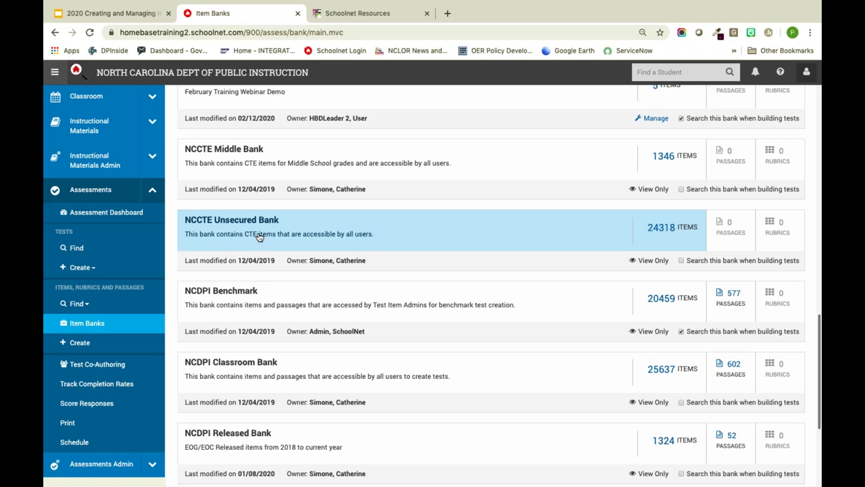
scroll(259, 236, up, 20)
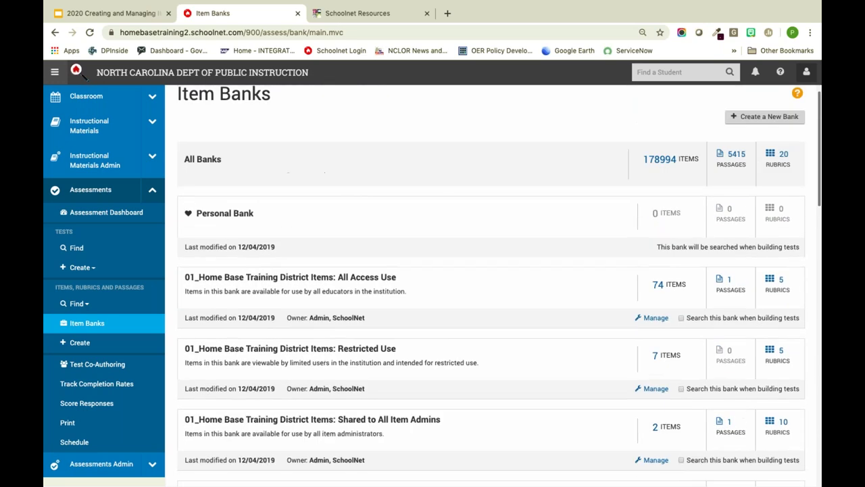
scroll(226, 330, up, 2)
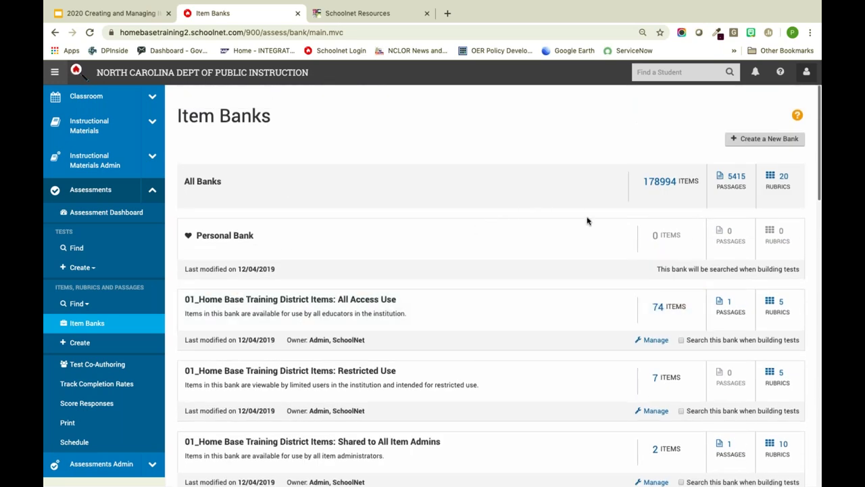
Step: Start a new item bank and name it "1 - HS Item Bank February Demo"
click(749, 140)
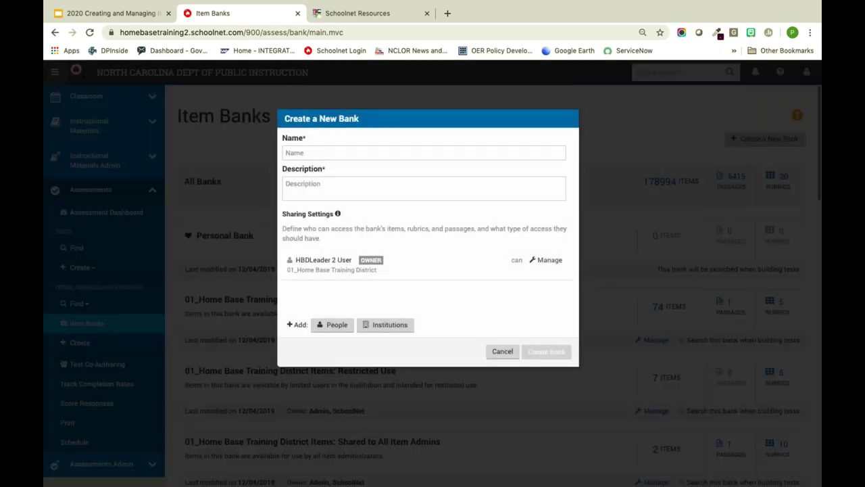
click(520, 152)
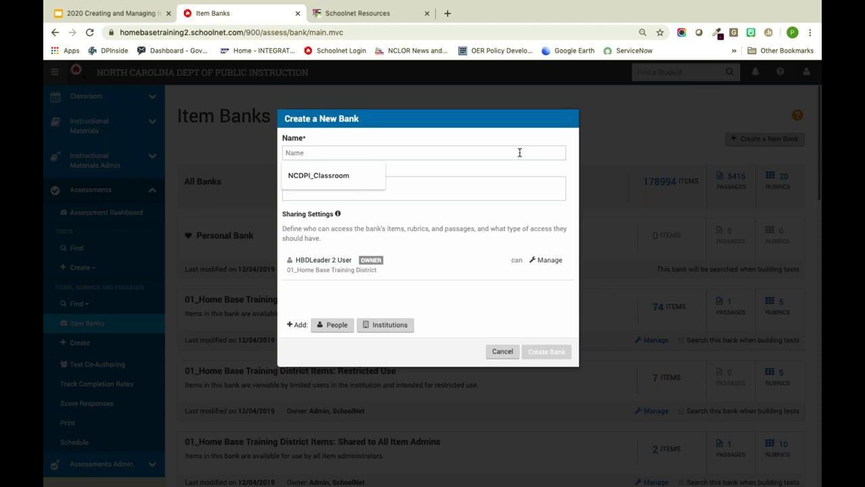
text(1)
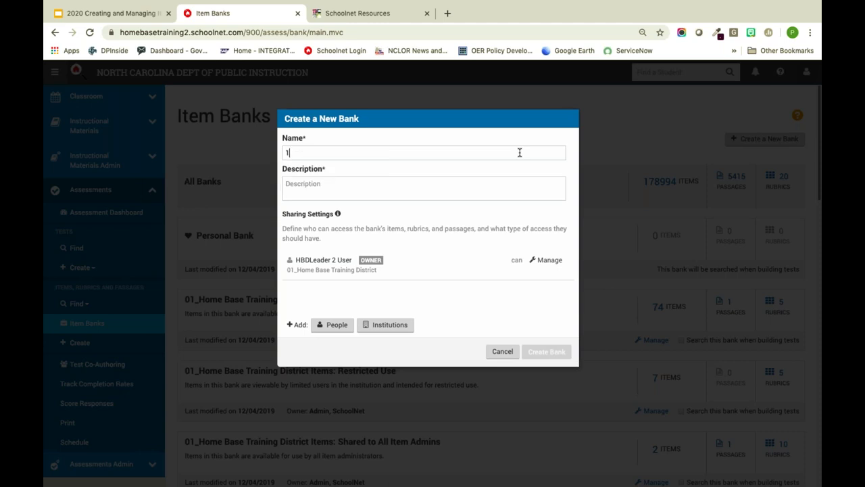
text( - HS Item Bano)
key(BackSpace)
text(k February Demo)
Step: Copy the bank name into its description and open the settings for sharing the bank with institutions
key(Home)
drag(286, 153, 390, 155)
key(ctrl+c)
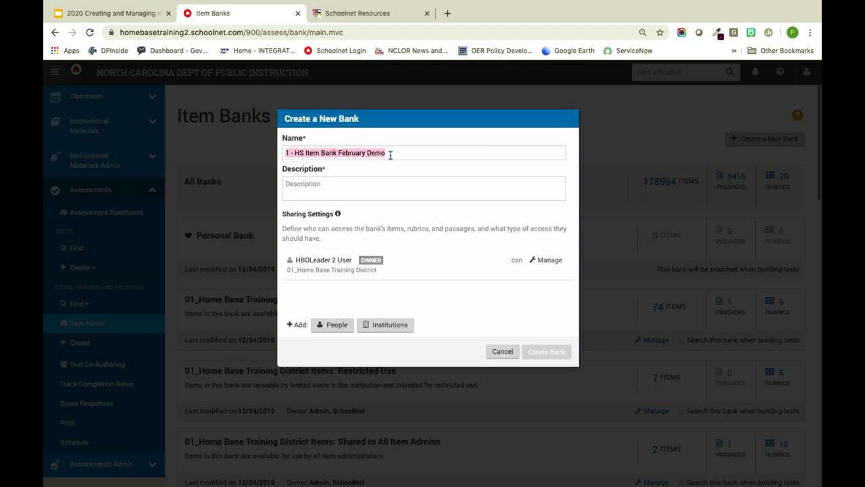
click(393, 194)
key(ctrl+v)
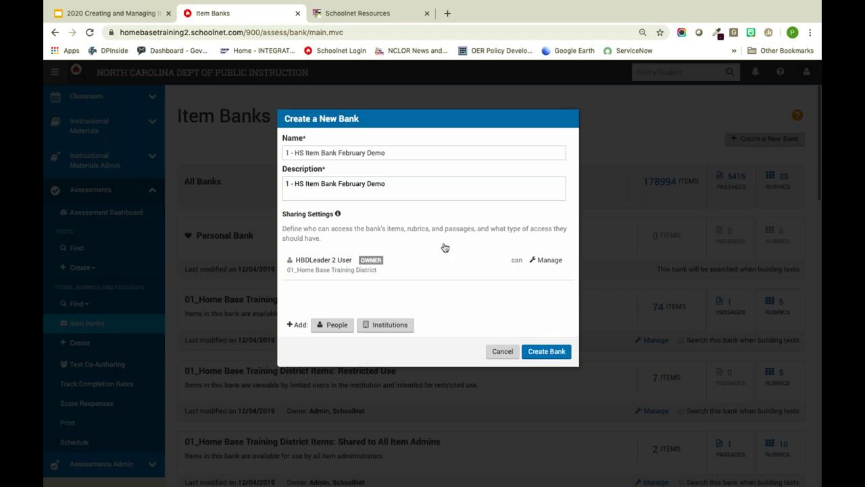
click(372, 328)
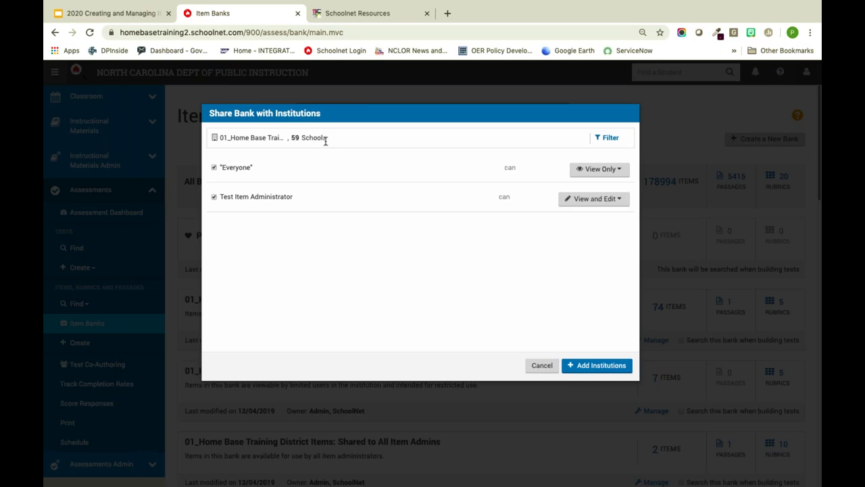
Step: Try View and Edit access for Everyone and check the access options for Test Item Administrator
click(595, 172)
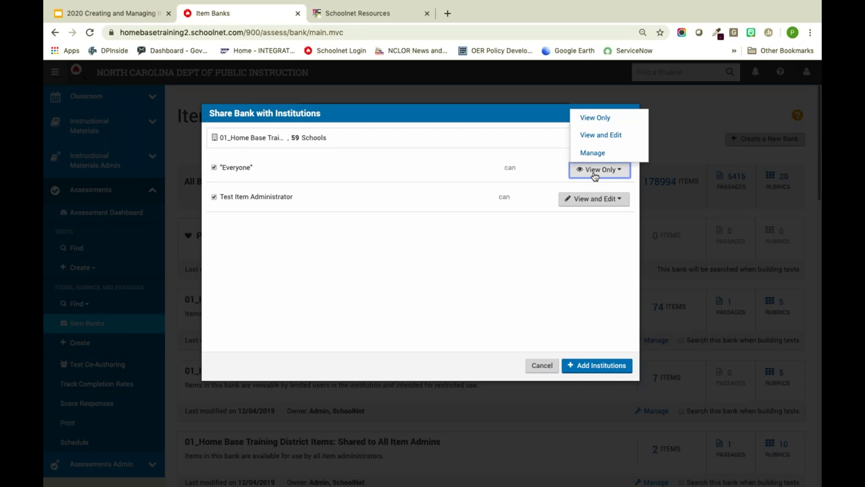
click(598, 136)
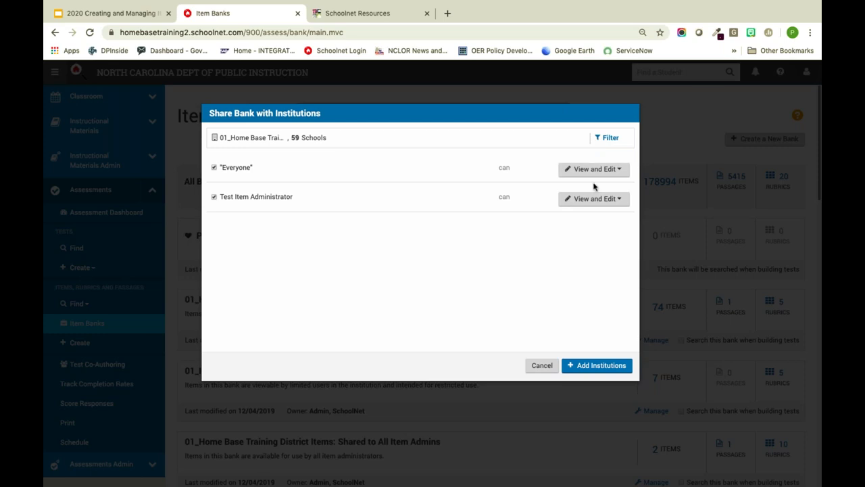
click(598, 203)
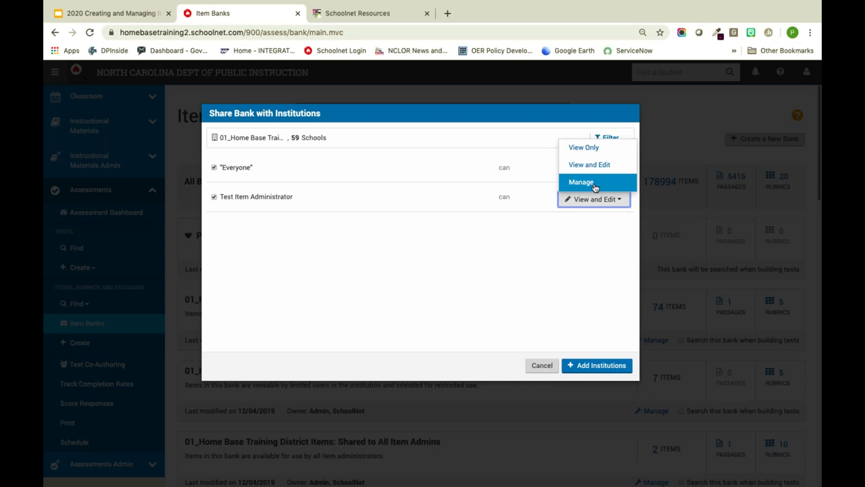
click(576, 245)
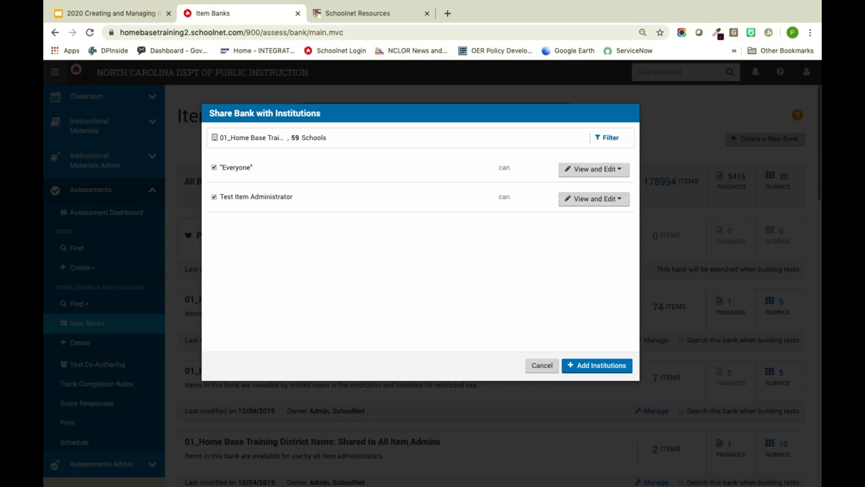
Step: Share the bank with the district's institutions as View Only for Everyone and Test Item Administrator, and create the bank
click(596, 169)
click(580, 116)
click(592, 199)
click(591, 146)
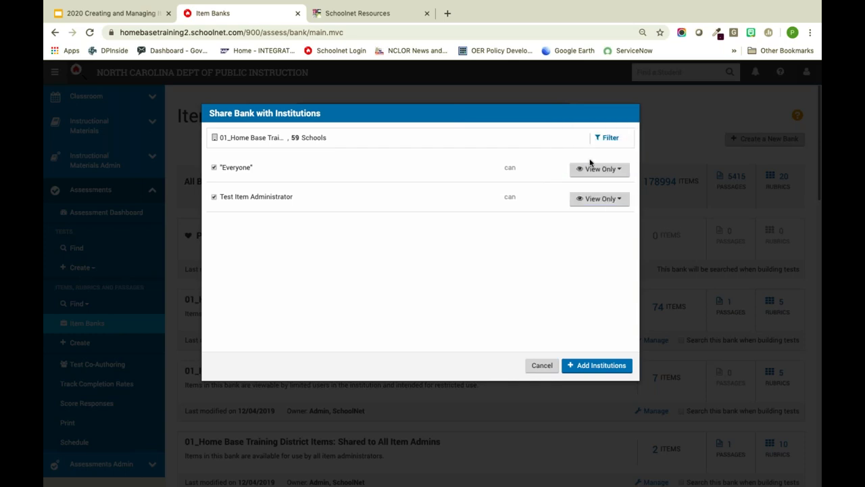
click(597, 365)
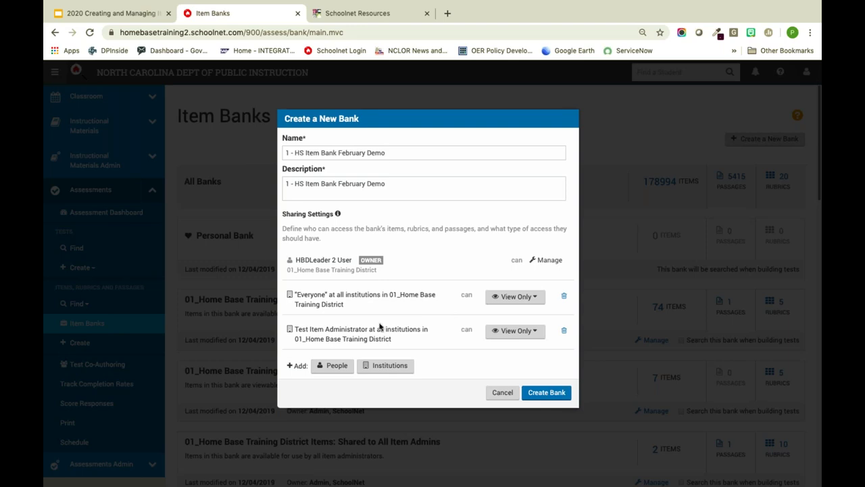
click(547, 392)
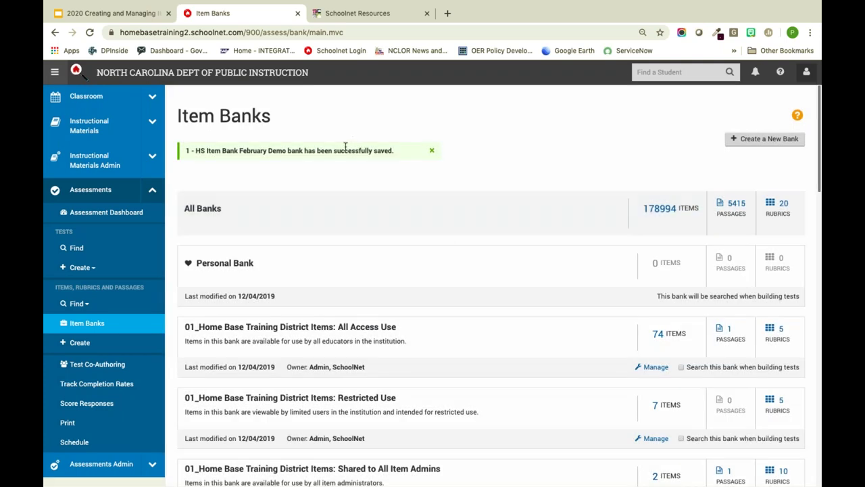
scroll(338, 304, down, 3)
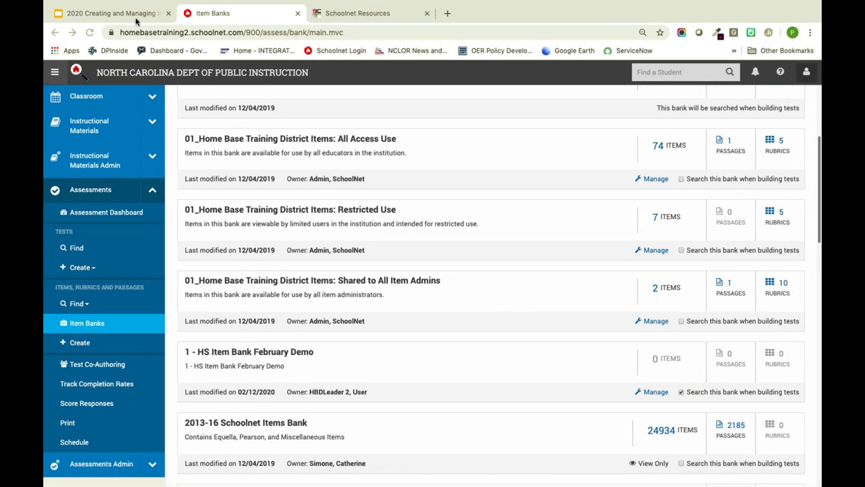
Step: Switch to the Google Slides deck on item banks and present it from the "Adding Items" slide
click(130, 14)
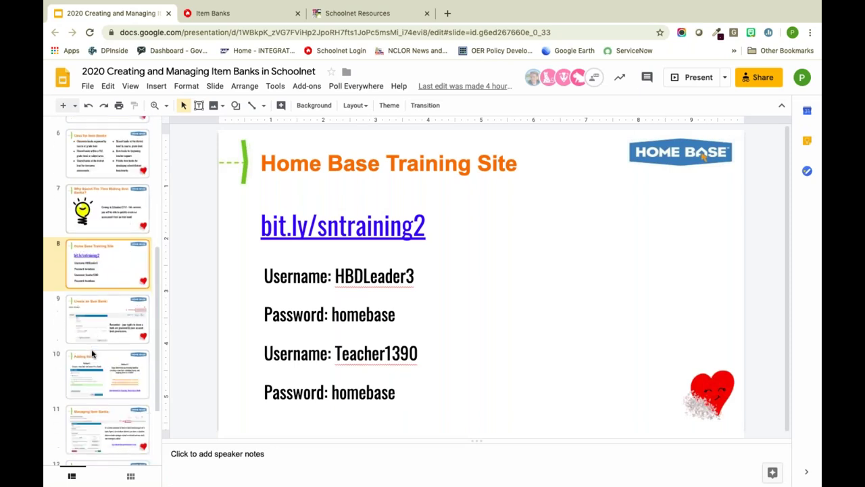
scroll(92, 354, down, 1)
click(117, 306)
click(106, 360)
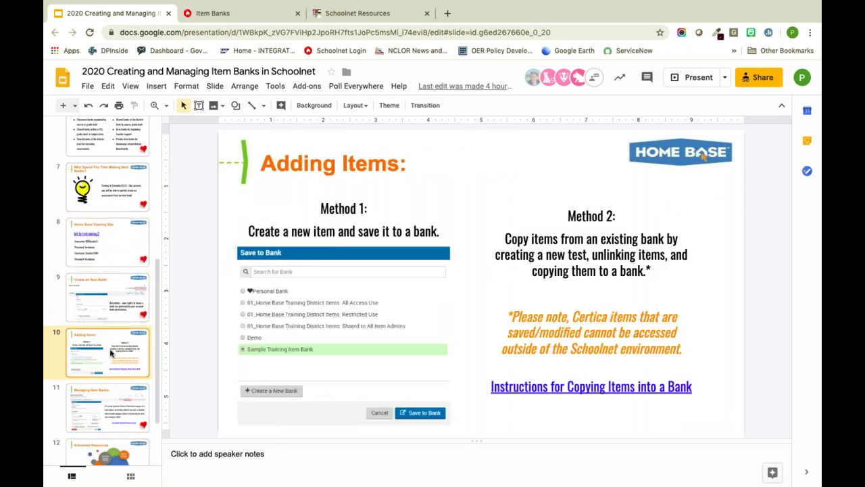
click(691, 78)
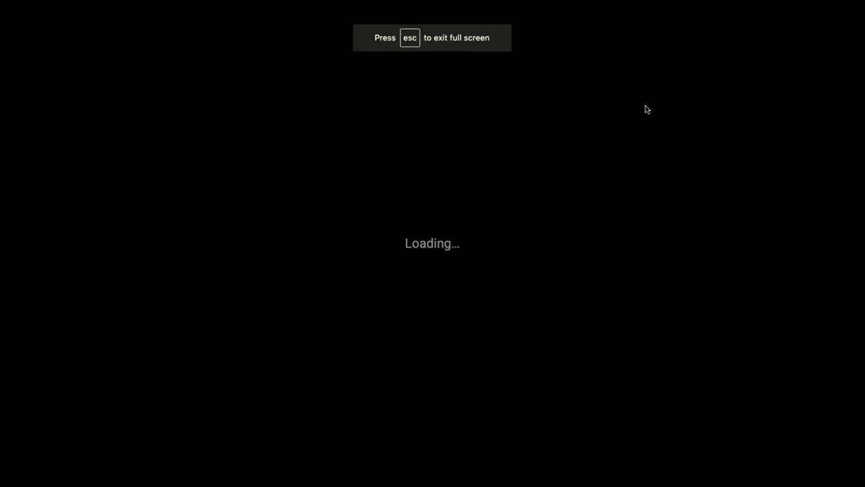
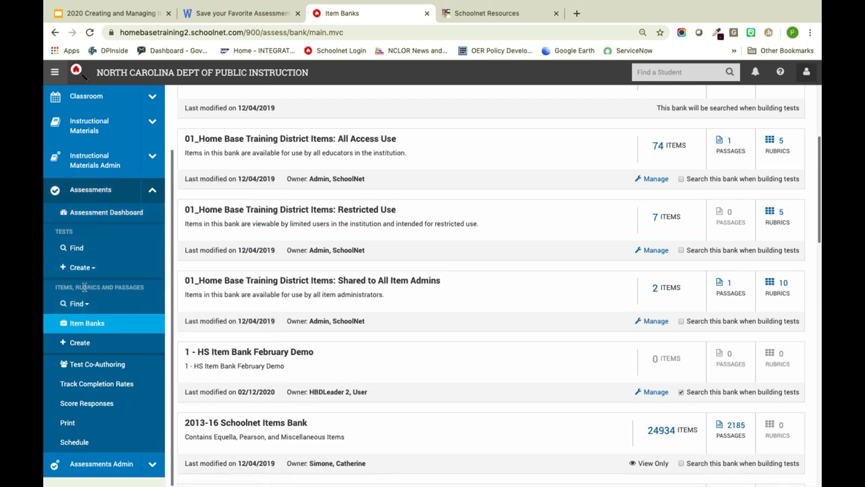
Step: Start a new Multiple Choice item in Schoolnet and set its subject to Mathematics
click(78, 344)
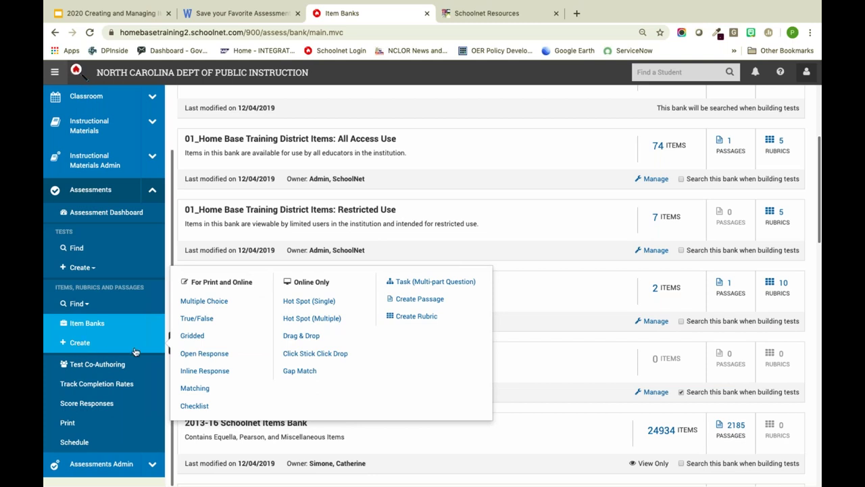
click(196, 305)
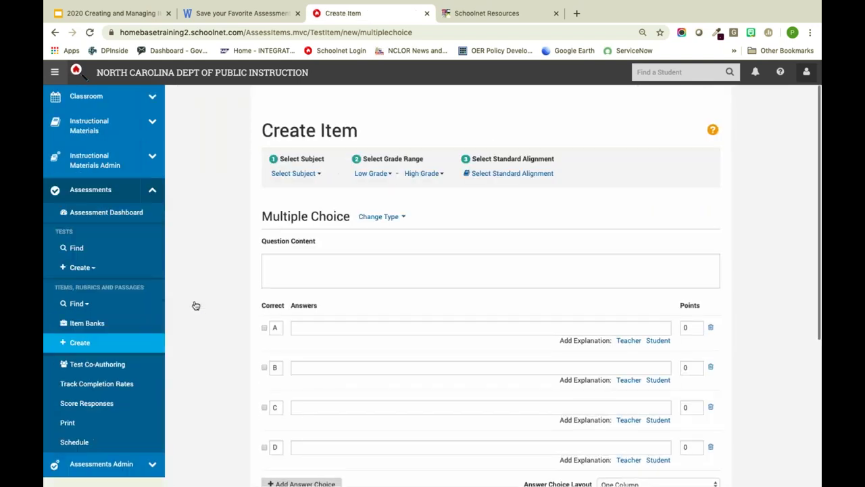
click(311, 172)
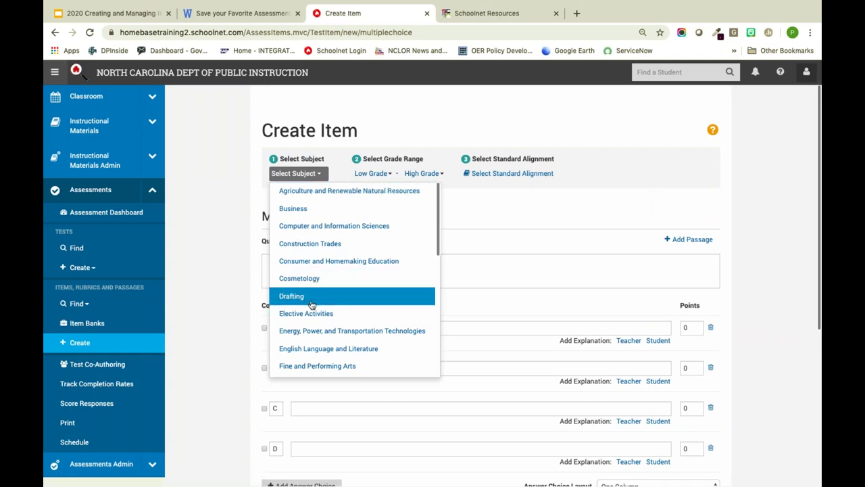
scroll(312, 304, down, 3)
scroll(312, 304, down, 1)
click(313, 329)
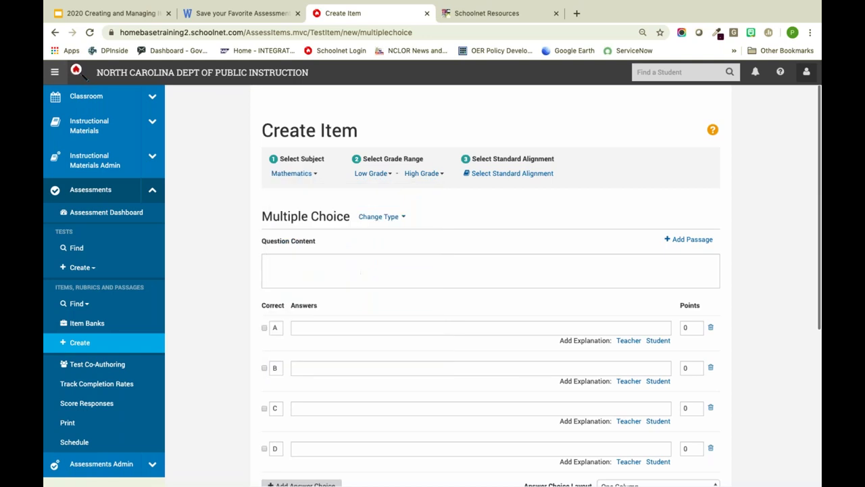
Step: Set the grade range to KG - Kindergarten and expand the NC.K.CC Counting and Cardinality standards for this item
click(380, 174)
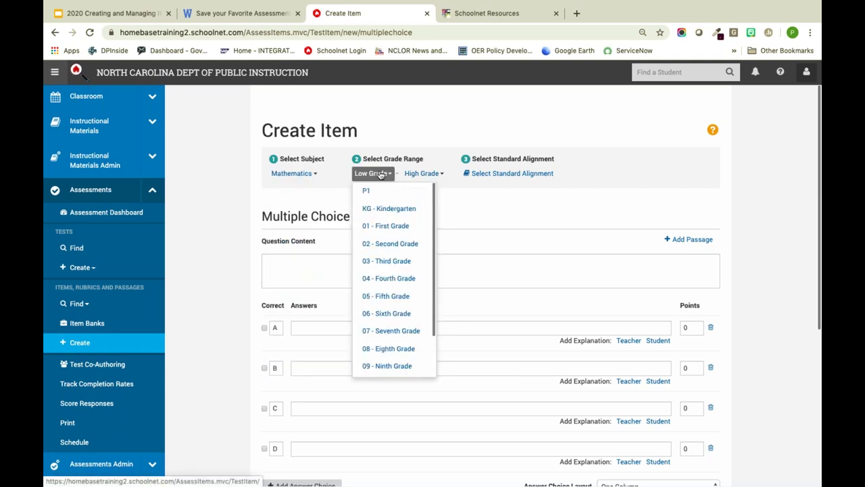
click(384, 213)
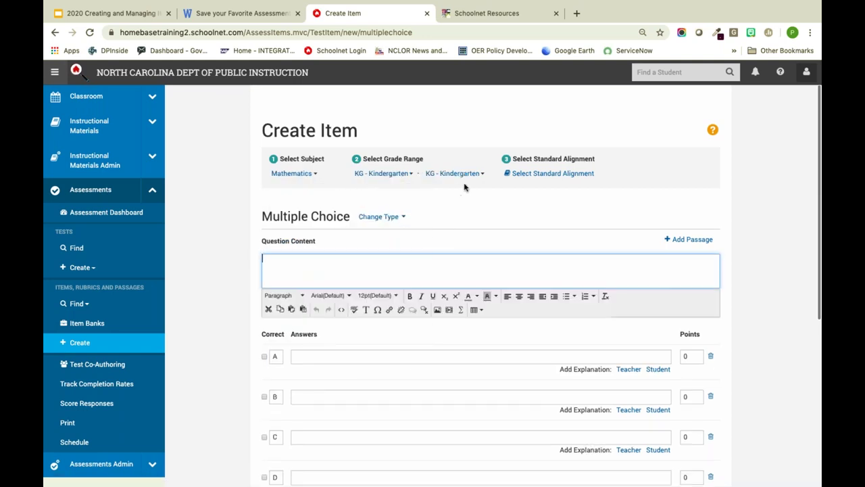
click(521, 174)
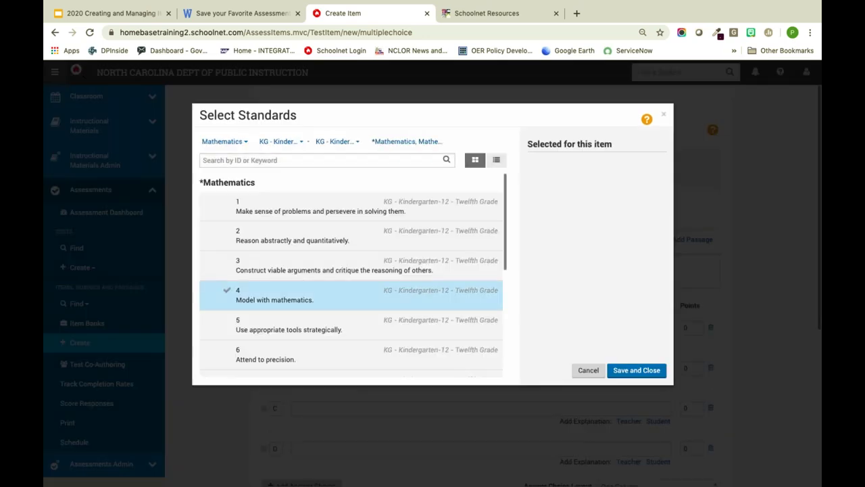
scroll(274, 252, down, 2)
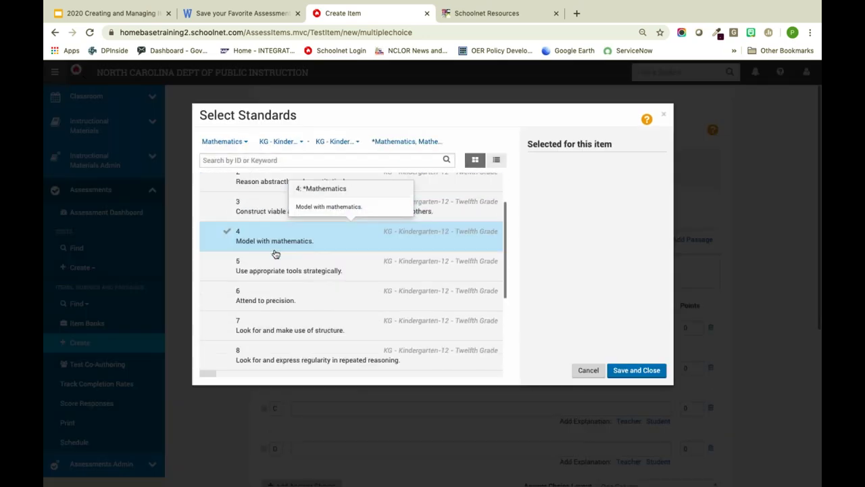
scroll(276, 253, up, 2)
scroll(251, 278, down, 4)
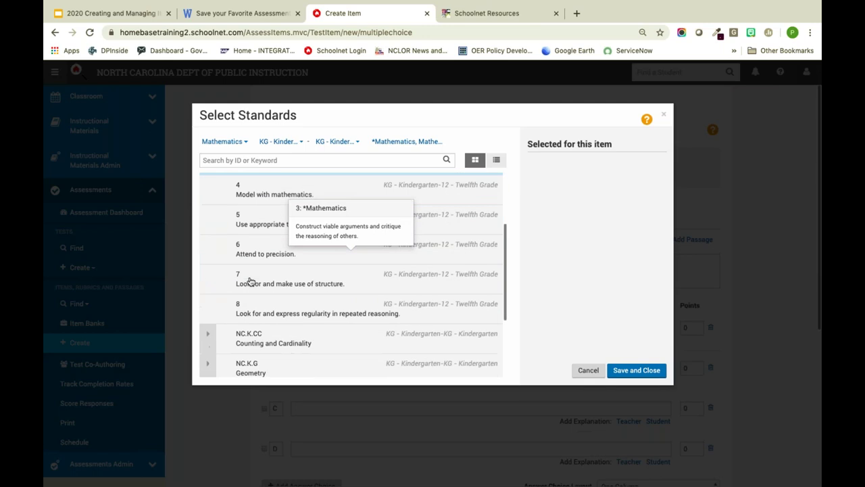
scroll(250, 280, down, 3)
click(209, 256)
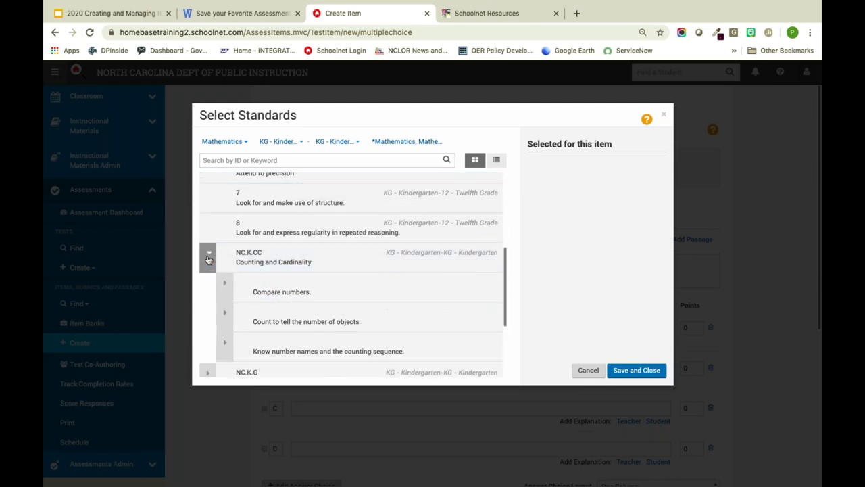
Step: Align the item to standard NC.K.CC.5.c, found within "Count to tell the number of objects", and save the standard selection
scroll(217, 307, down, 2)
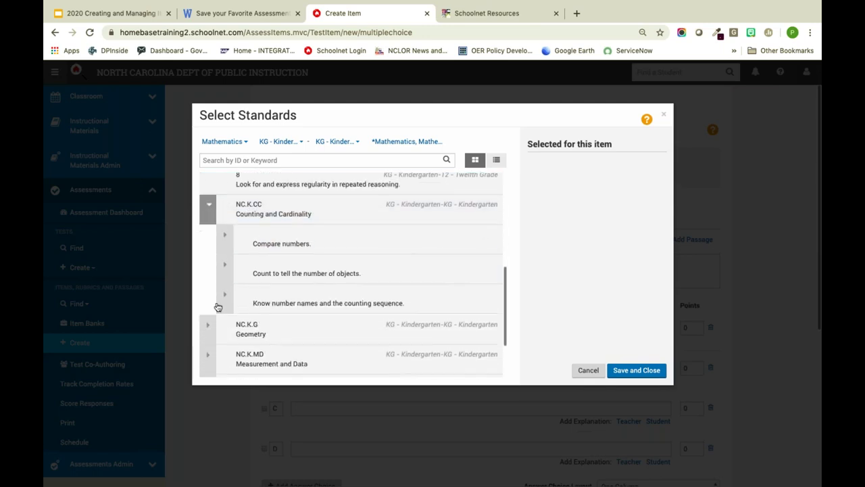
click(224, 265)
scroll(224, 276, down, 2)
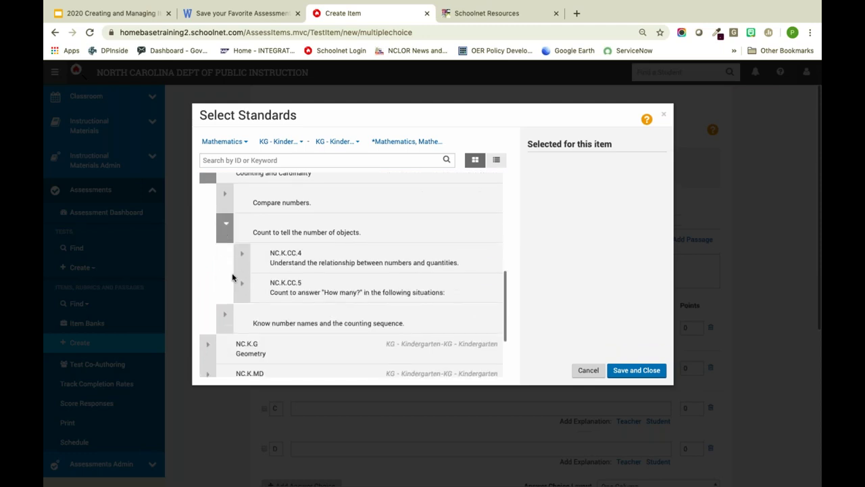
click(238, 287)
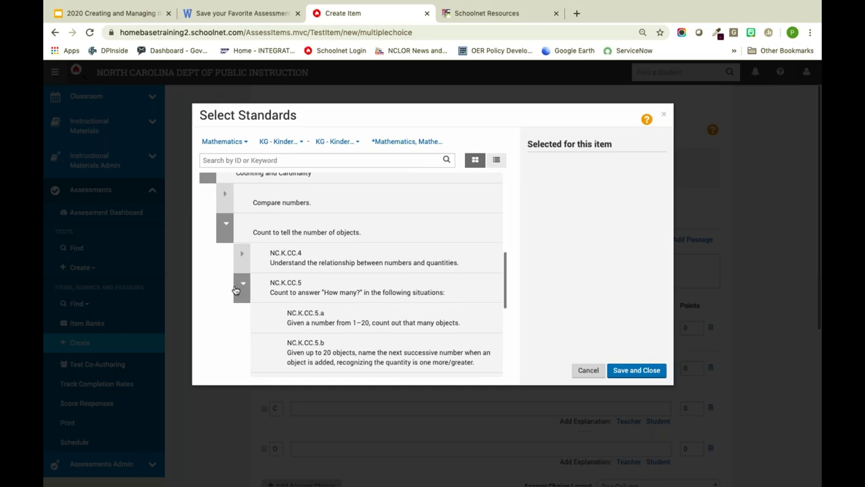
scroll(236, 290, down, 3)
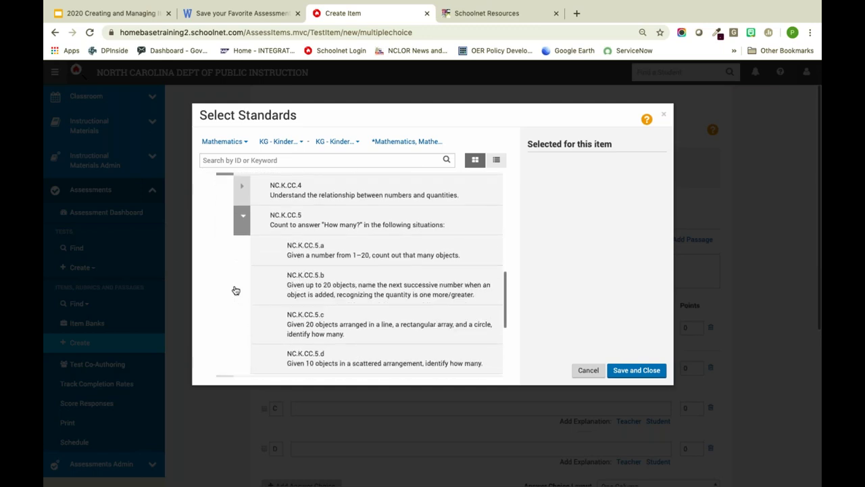
scroll(236, 290, down, 2)
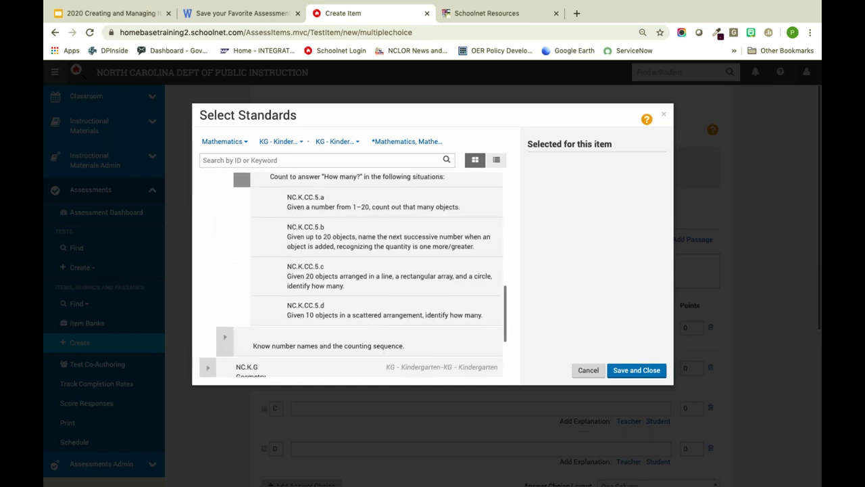
click(269, 283)
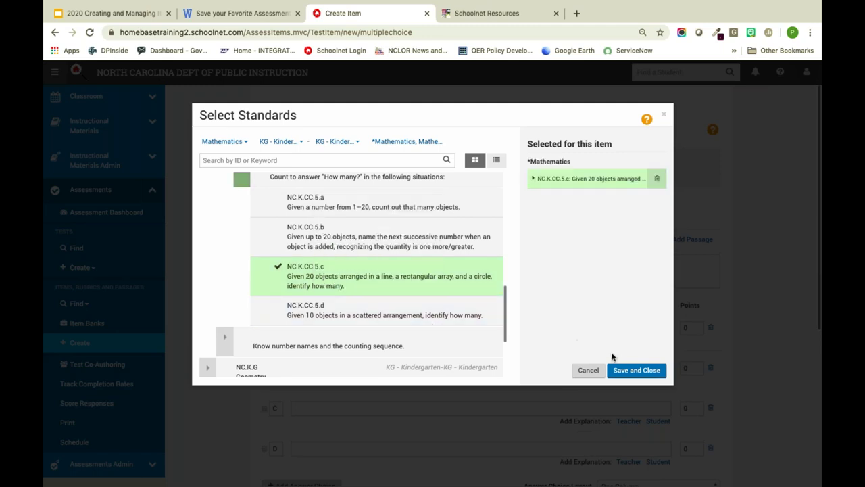
click(628, 373)
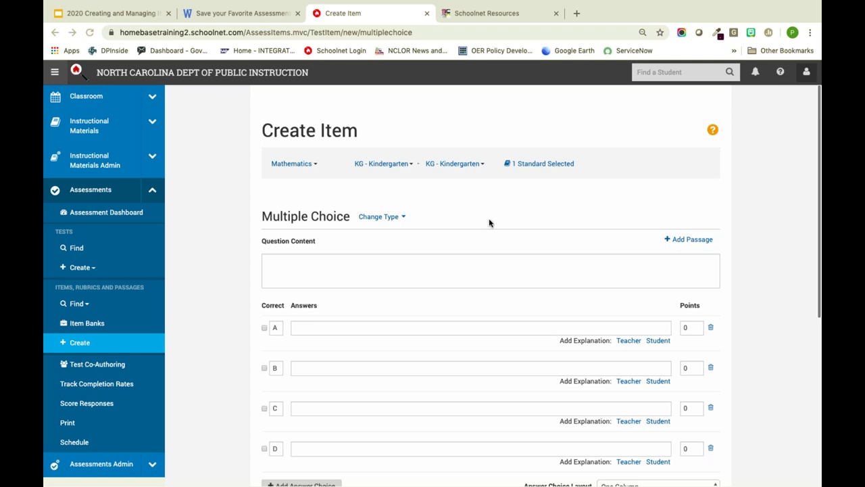
Step: Enter "How many puppies are in the picture?" as the question content
click(272, 262)
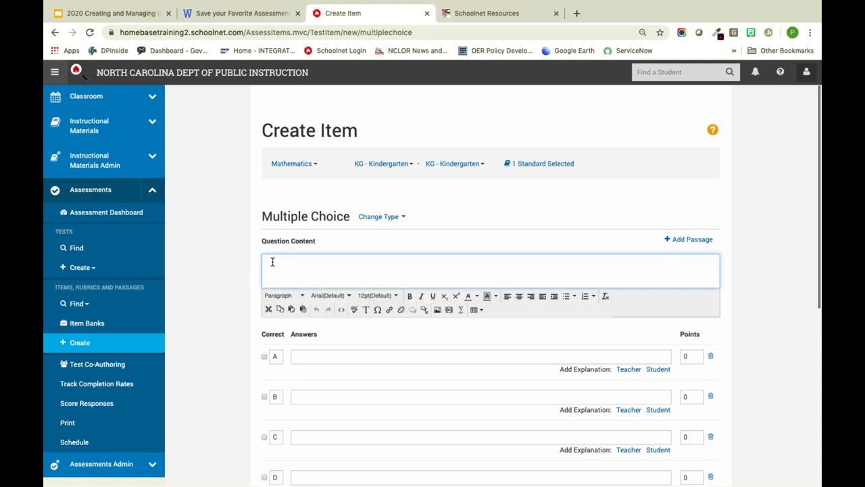
text(How)
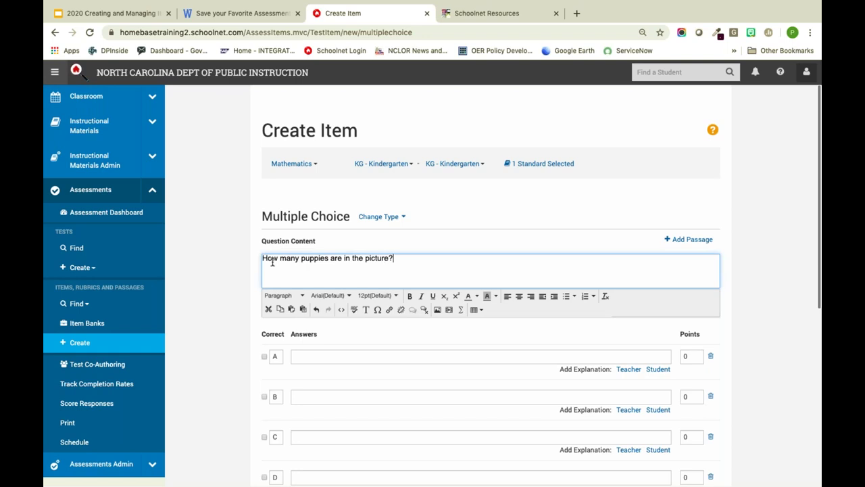
Step: Open google.com in a new browser tab and run an image search for "puppies"
click(576, 13)
text(google.com)
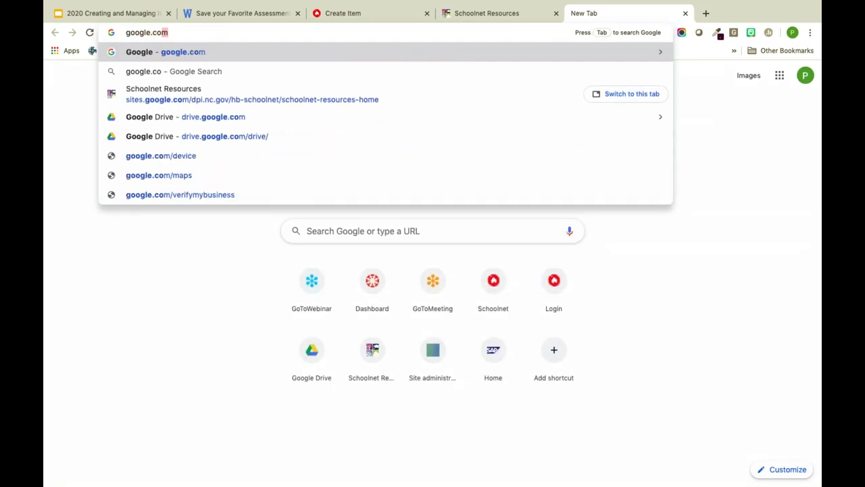
key(Return)
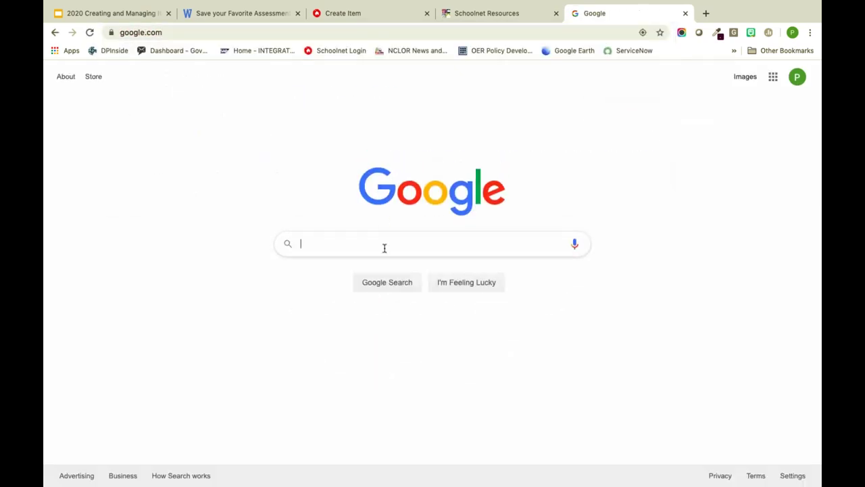
text(puppies)
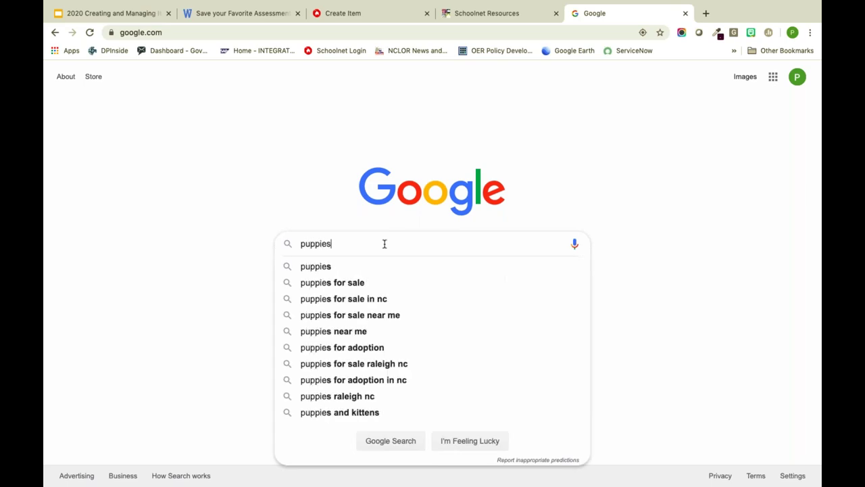
key(Return)
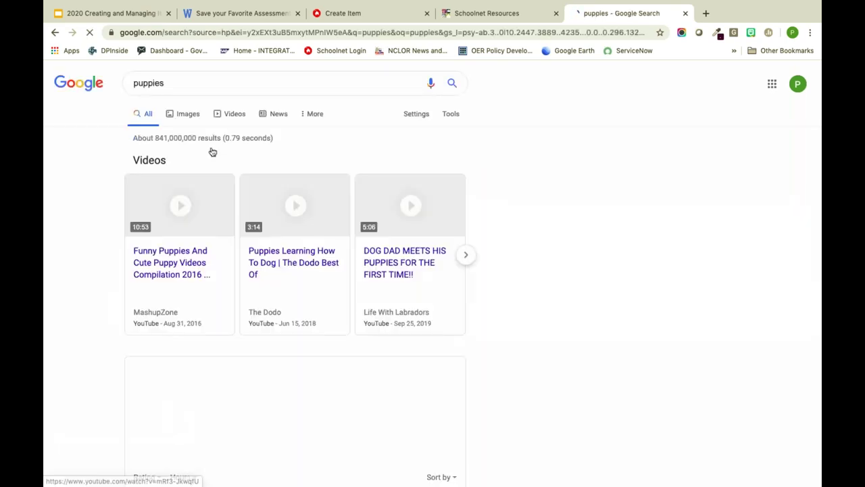
click(190, 116)
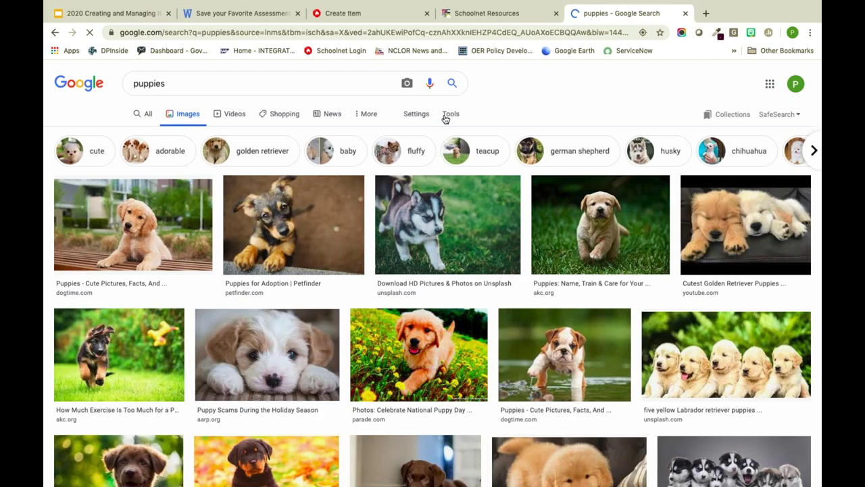
Step: Filter the puppy images by usage rights to Labeled for Reuse
click(459, 115)
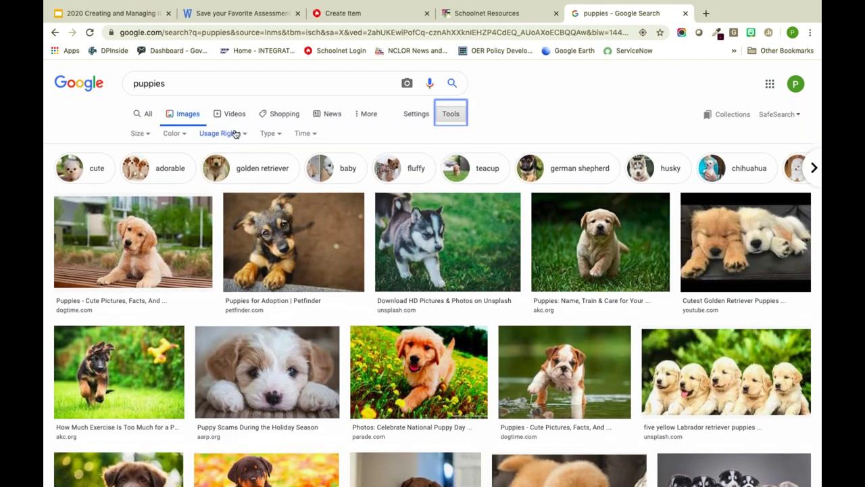
click(235, 133)
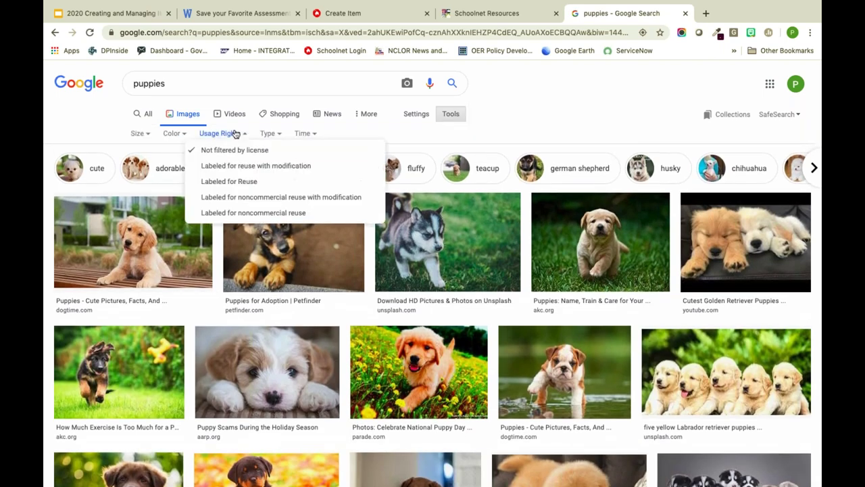
click(239, 184)
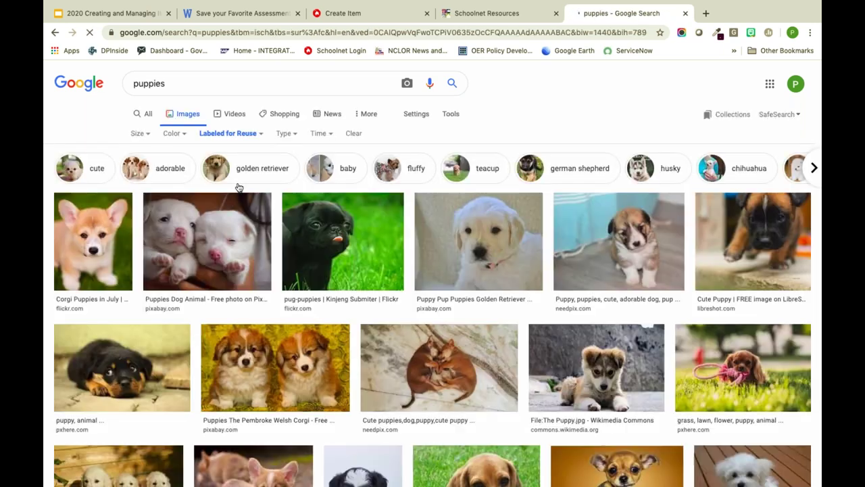
Step: Find the nps.gov Sled Dog Puppies picture from Denali National Park and save it as a JPEG image in Downloads
scroll(241, 228, down, 5)
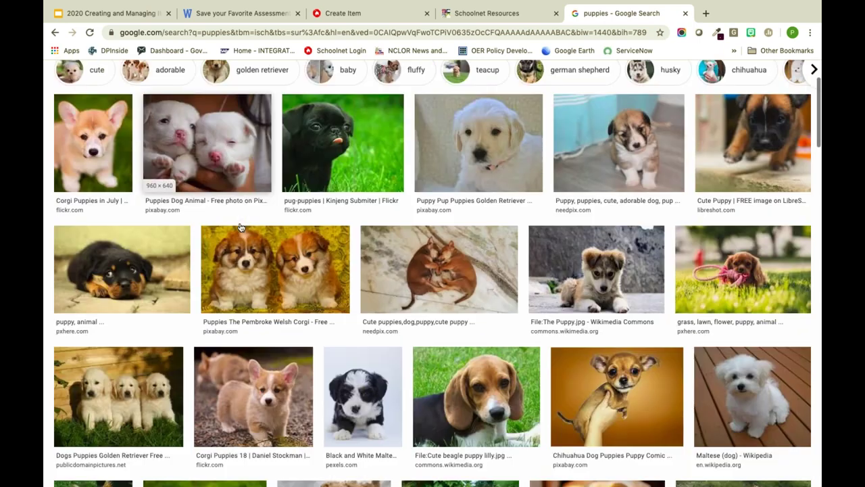
scroll(241, 228, down, 1)
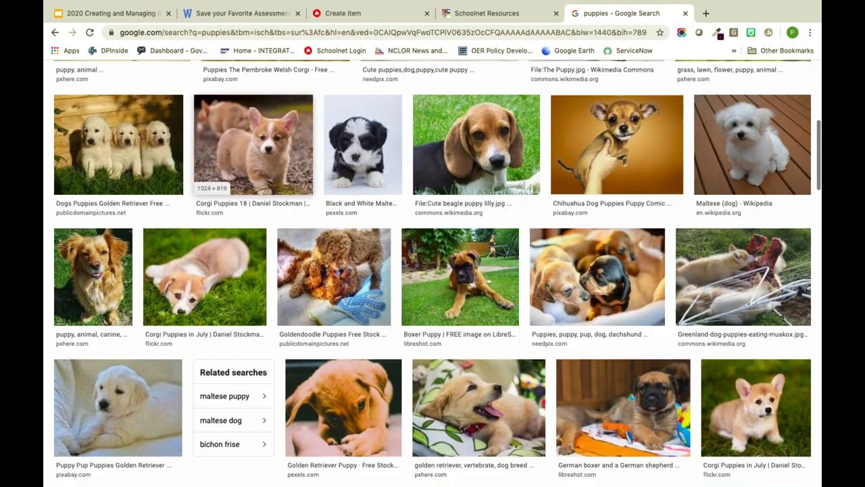
scroll(137, 162, down, 7)
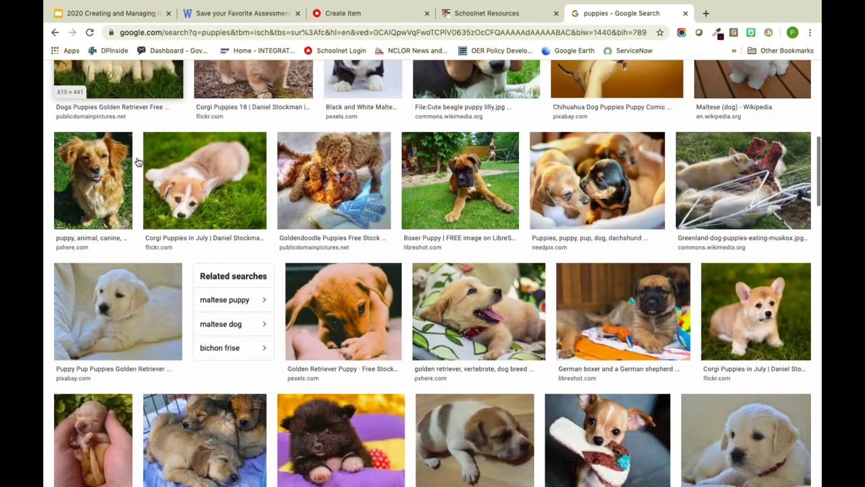
scroll(197, 252, down, 1)
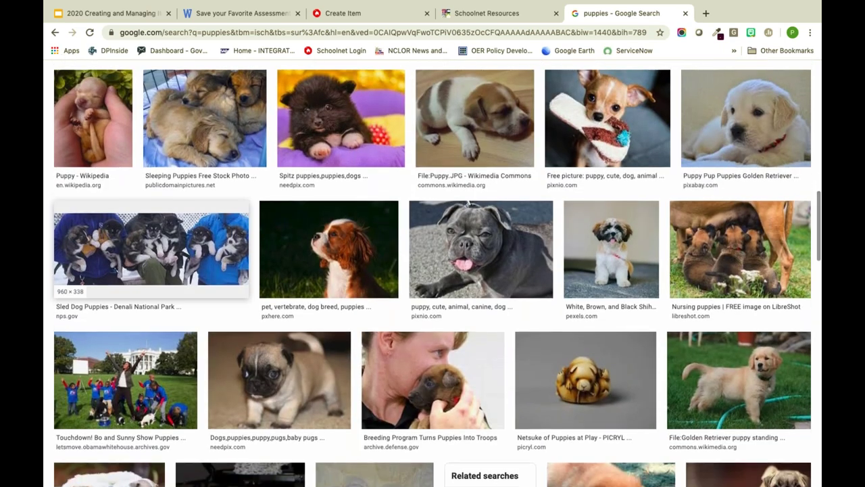
click(197, 251)
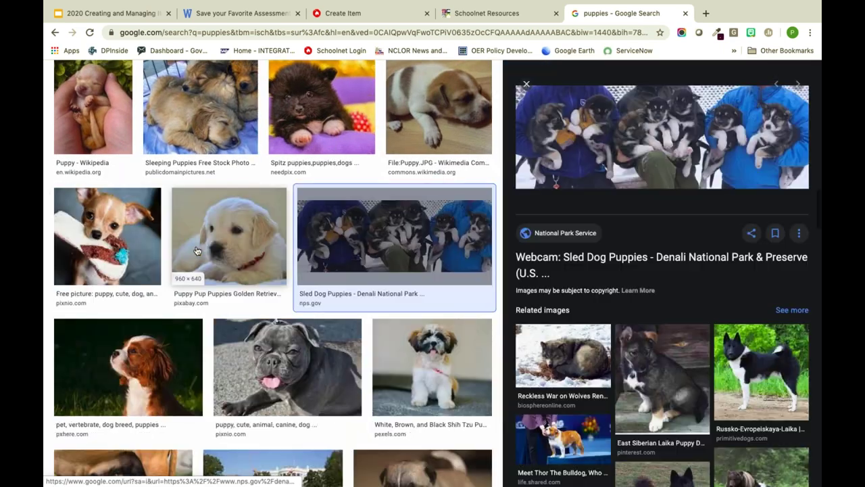
right_click(616, 149)
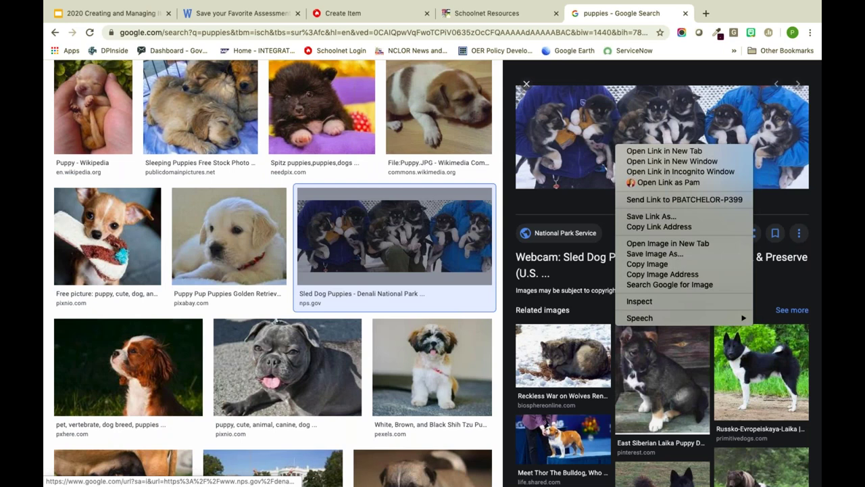
click(648, 254)
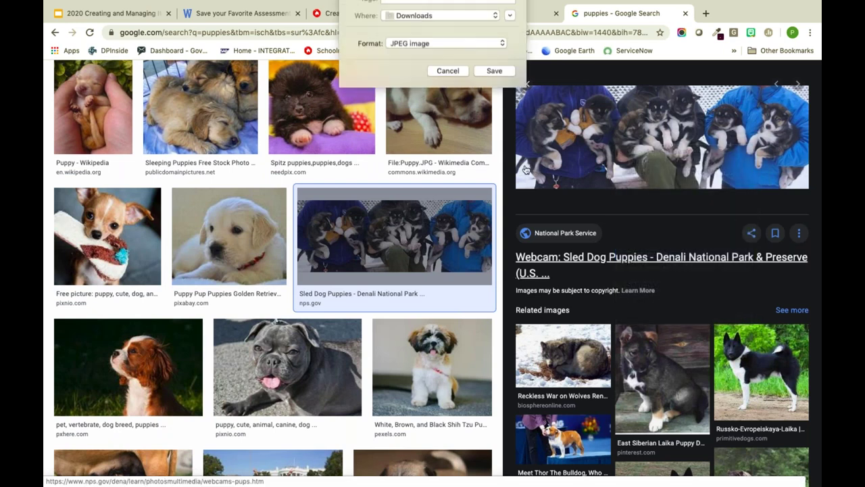
click(496, 103)
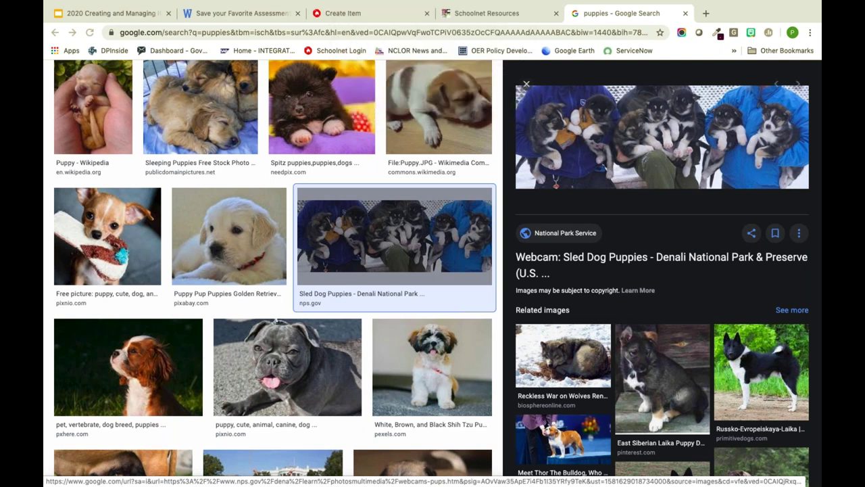
Step: Return to the Schoolnet item and insert pups_4.jpg from Downloads into the question content
click(342, 13)
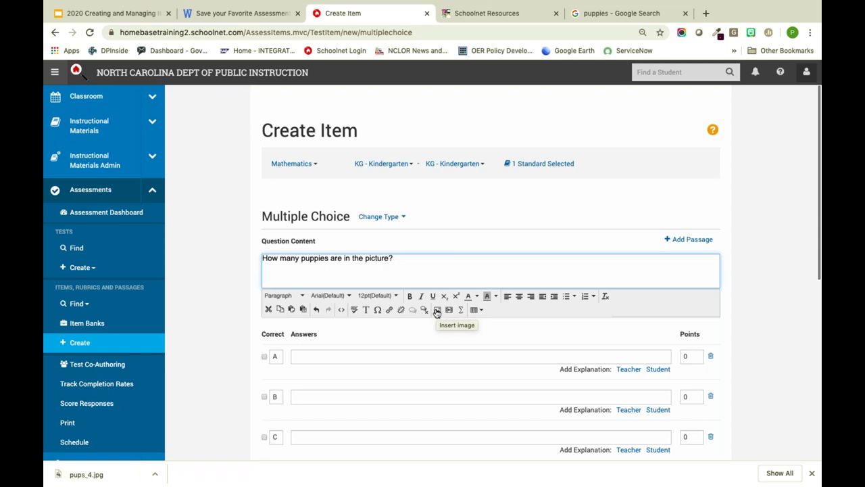
click(437, 310)
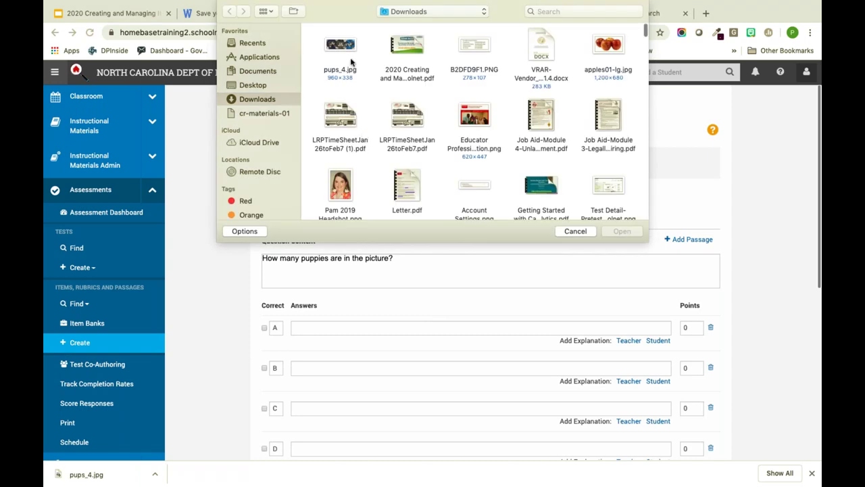
click(343, 48)
click(614, 232)
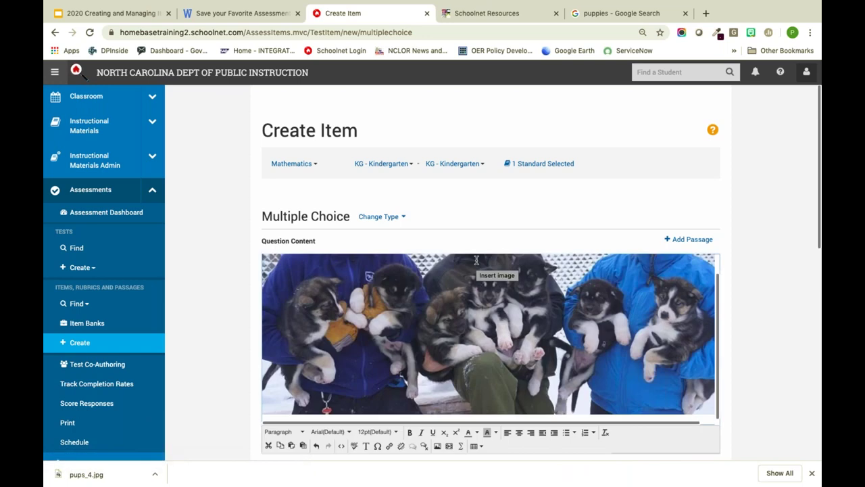
scroll(487, 277, down, 2)
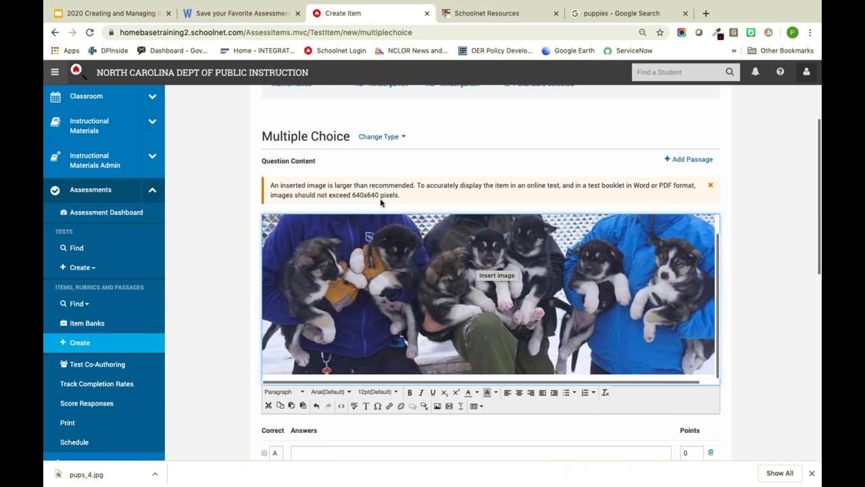
Step: Resize the puppy picture in the question content to about 636 × 224 pixels and add a blank line below it
click(679, 355)
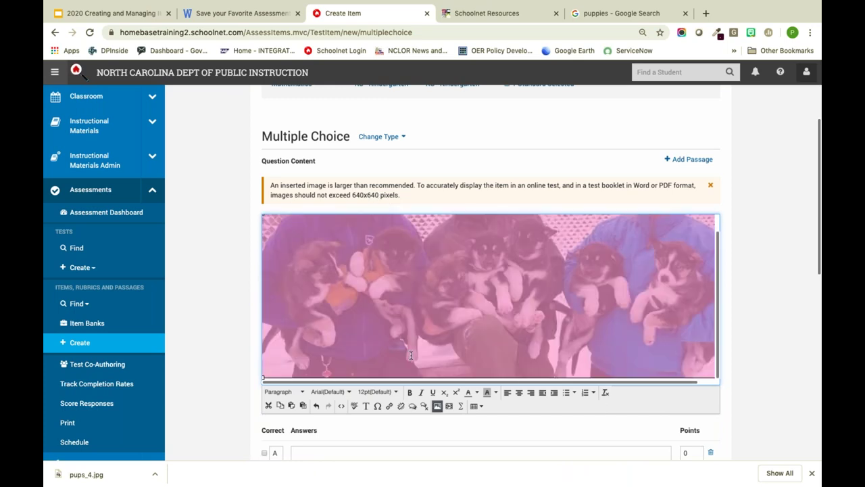
drag(261, 379, 437, 315)
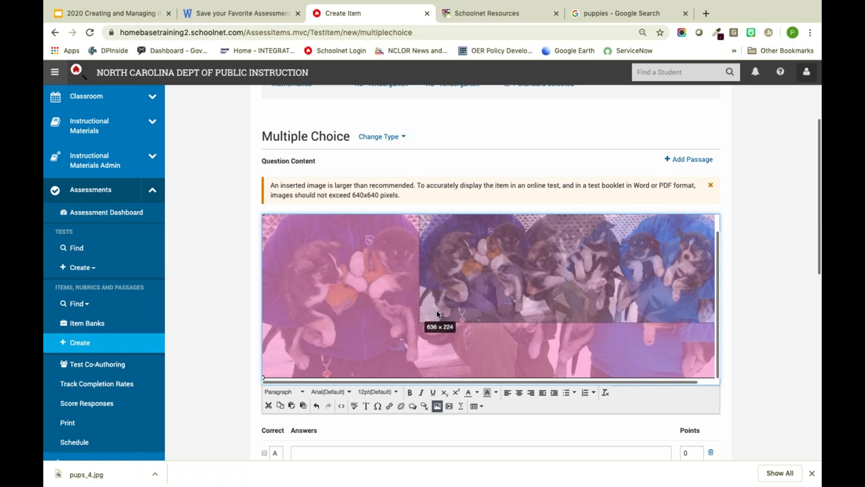
drag(436, 313, 437, 313)
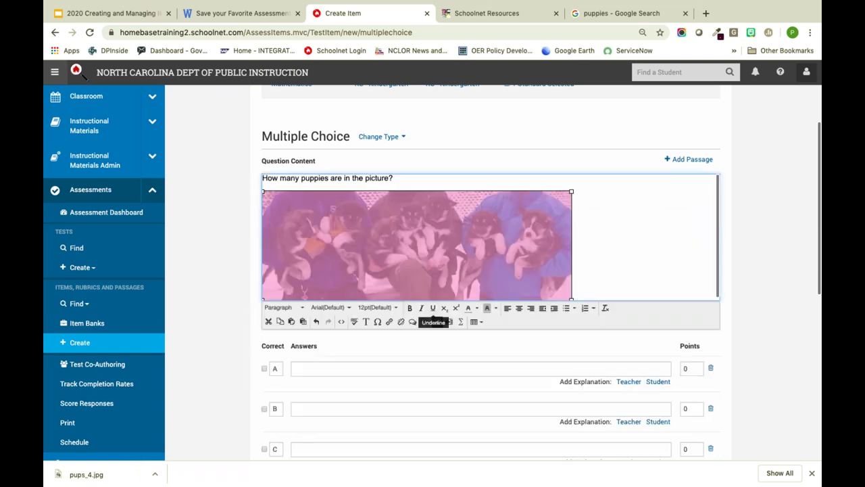
click(585, 272)
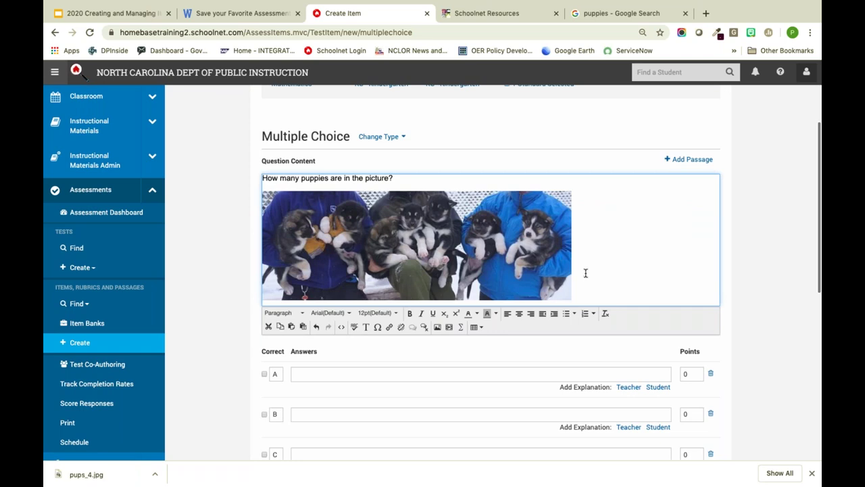
scroll(585, 272, up, 2)
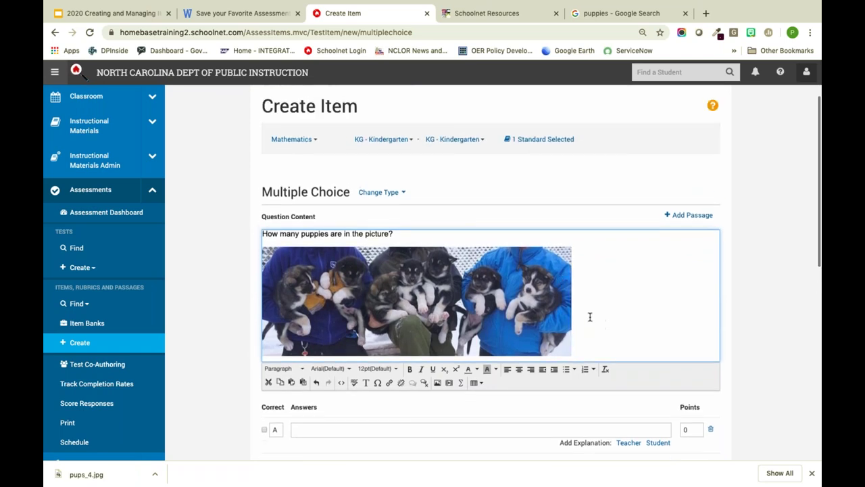
key(Return)
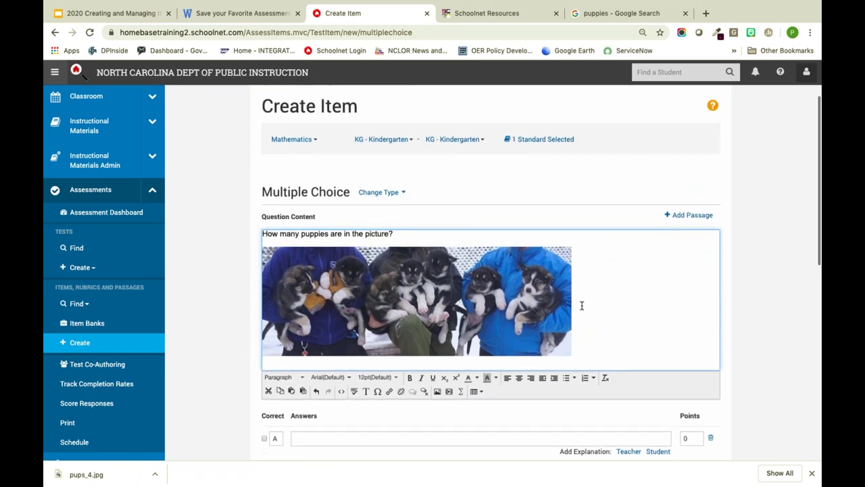
Step: Check the source and copyright details of the Sled Dog Puppies picture in the Google results, and return to the Schoolnet item
click(597, 13)
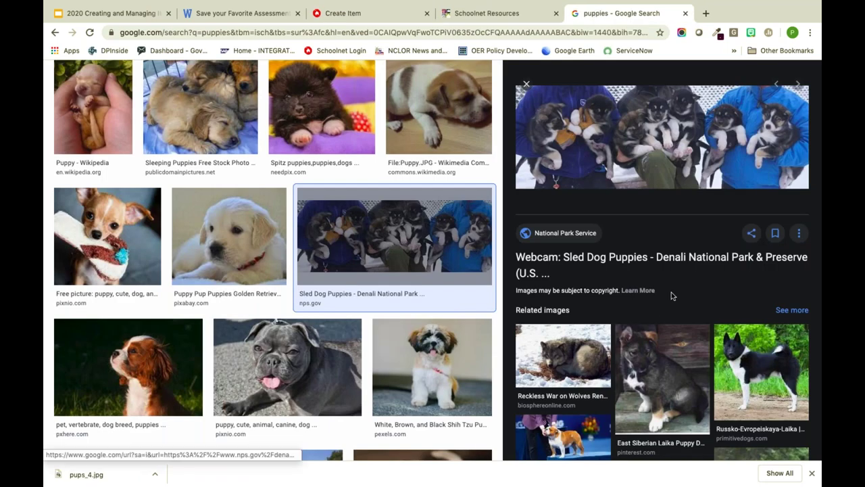
click(800, 233)
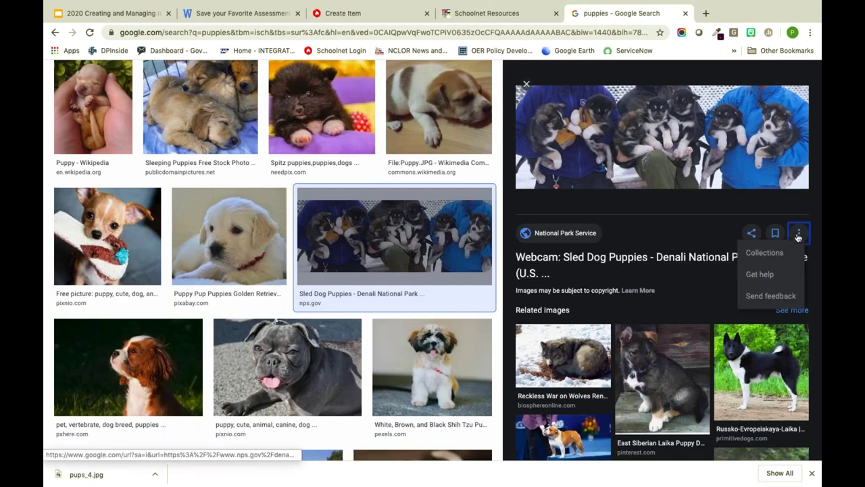
click(700, 219)
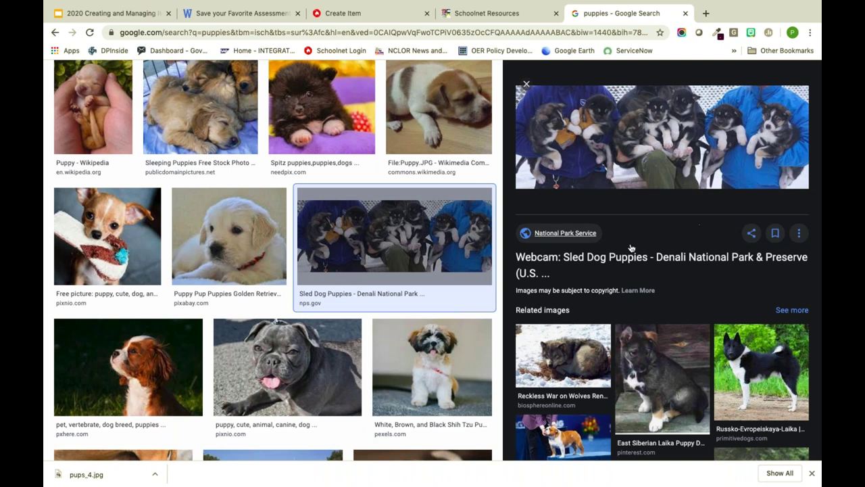
scroll(271, 271, up, 2)
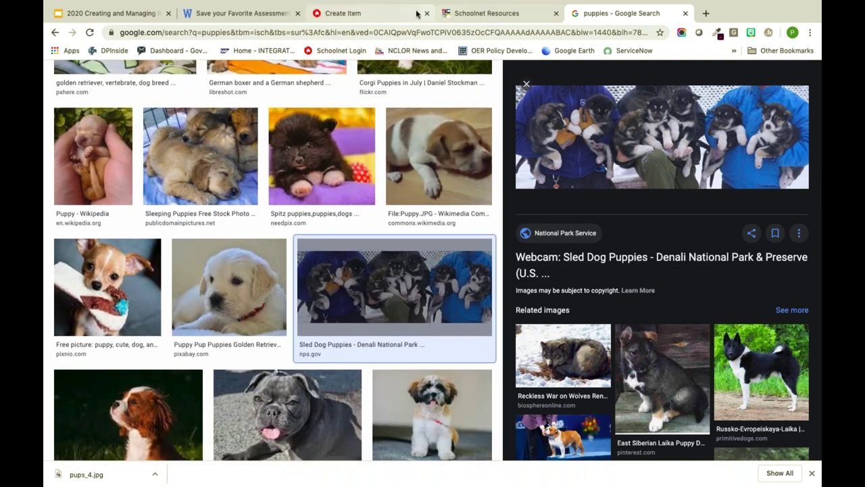
click(344, 13)
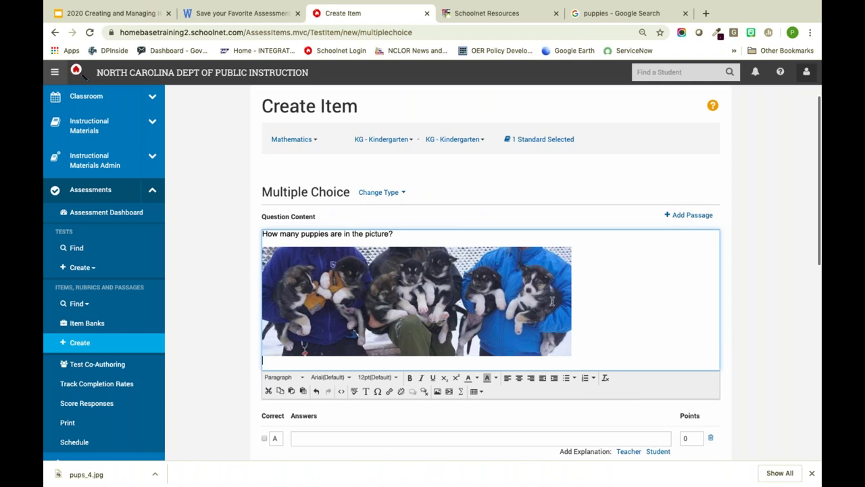
Step: Enter Five, Six, Seven and Eight as answer choices A to D and mark Seven as correct
scroll(551, 301, down, 1)
click(437, 391)
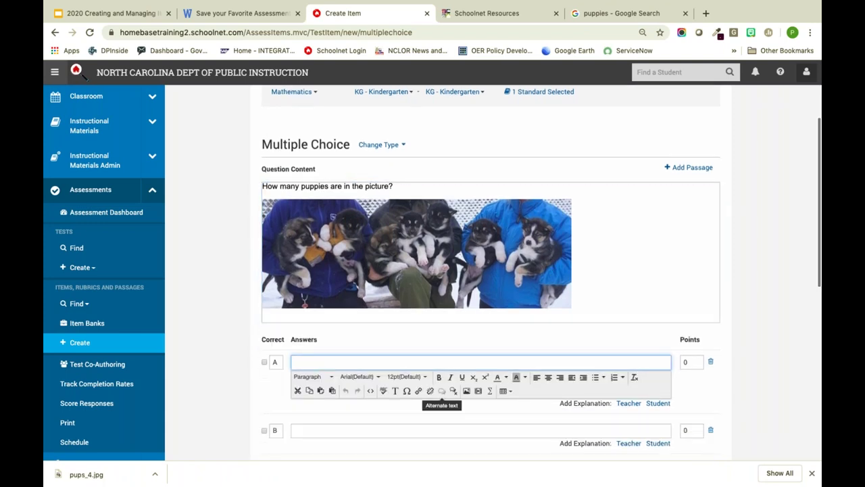
text(Five)
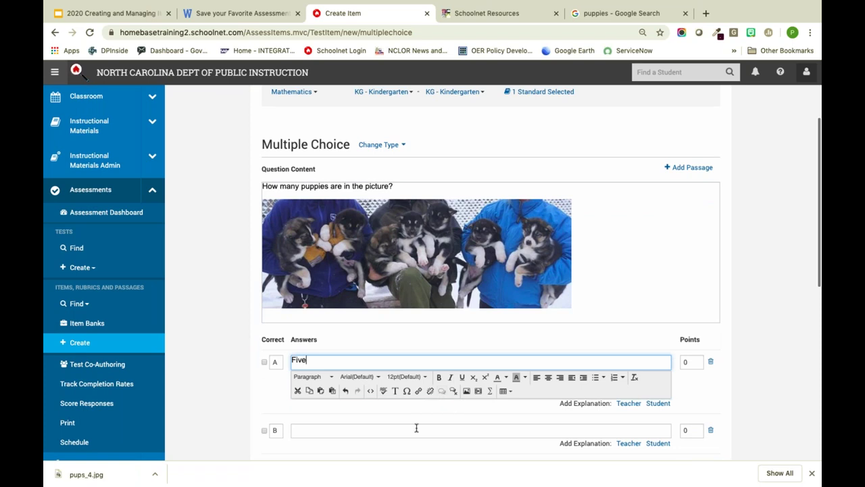
click(397, 435)
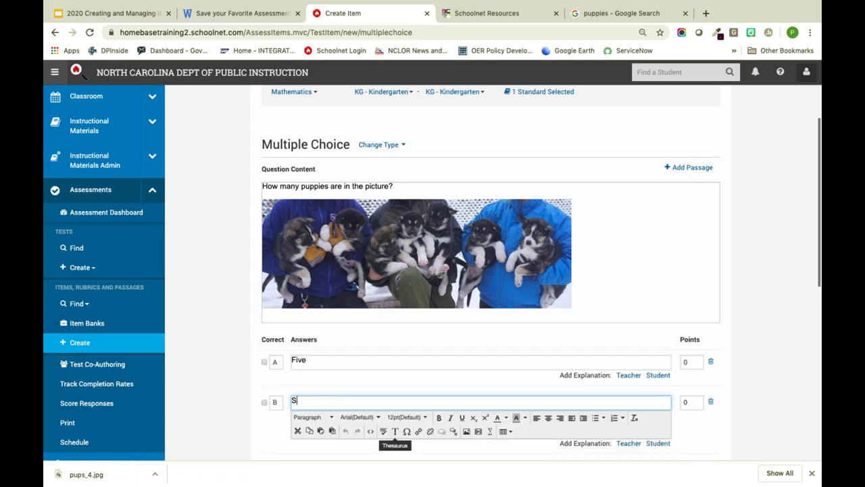
text(Six)
scroll(395, 433, down, 3)
click(341, 354)
text(Seven)
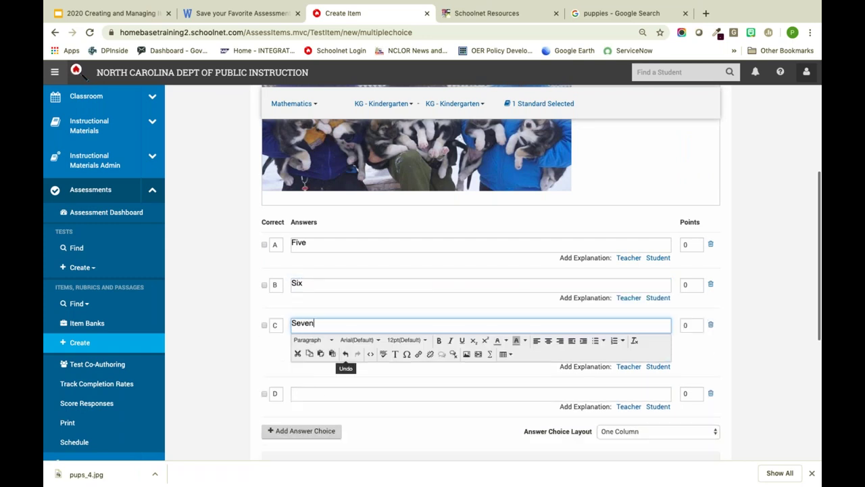
click(320, 394)
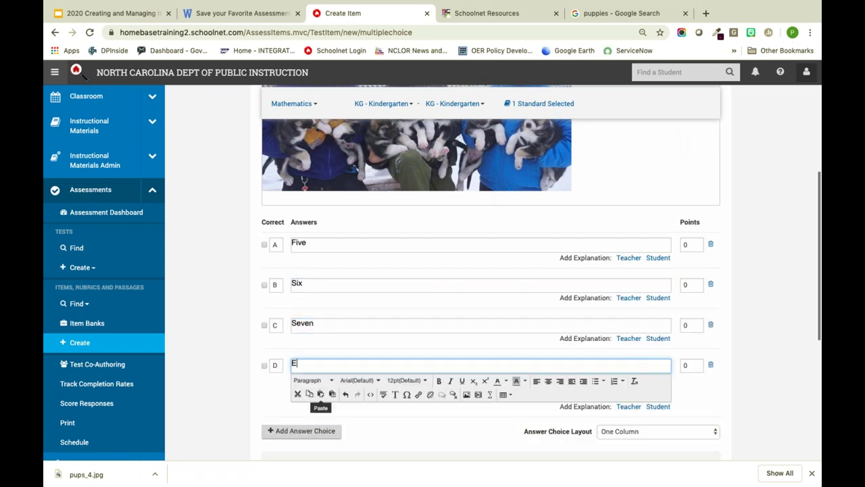
click(265, 327)
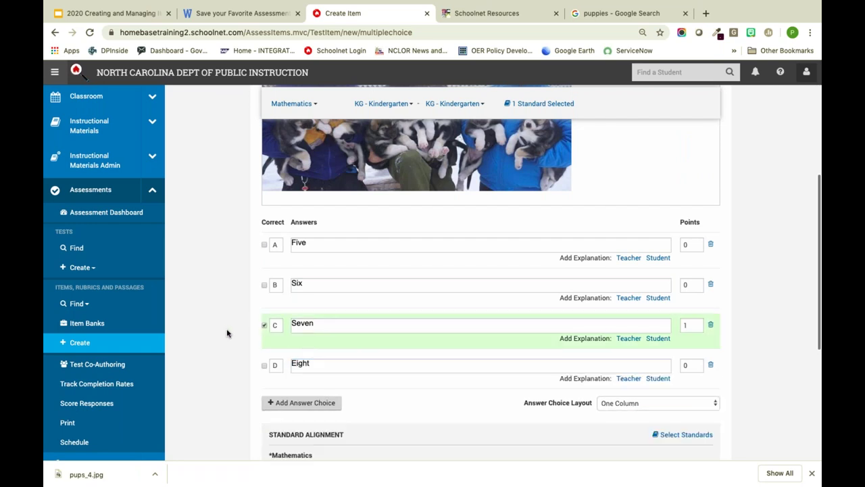
Step: Review the item's question content, picture, answer choices, standard alignment and remaining item options
scroll(222, 331, up, 2)
scroll(222, 332, down, 5)
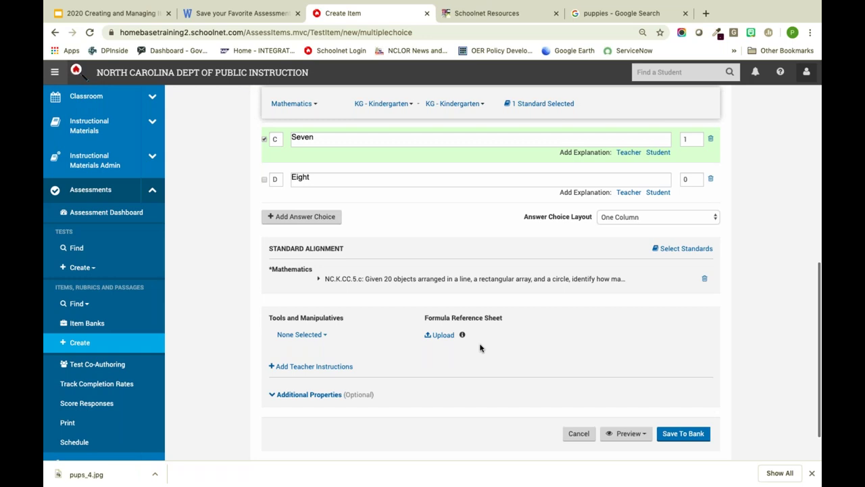
scroll(454, 350, up, 2)
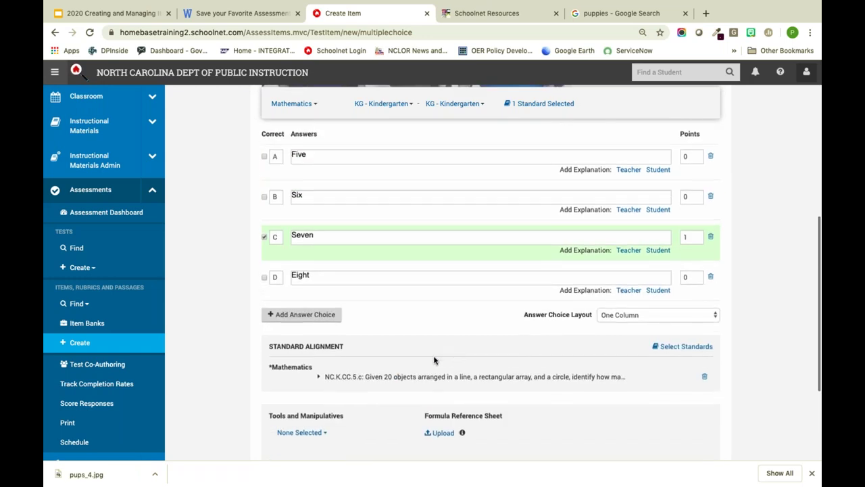
scroll(430, 342, up, 3)
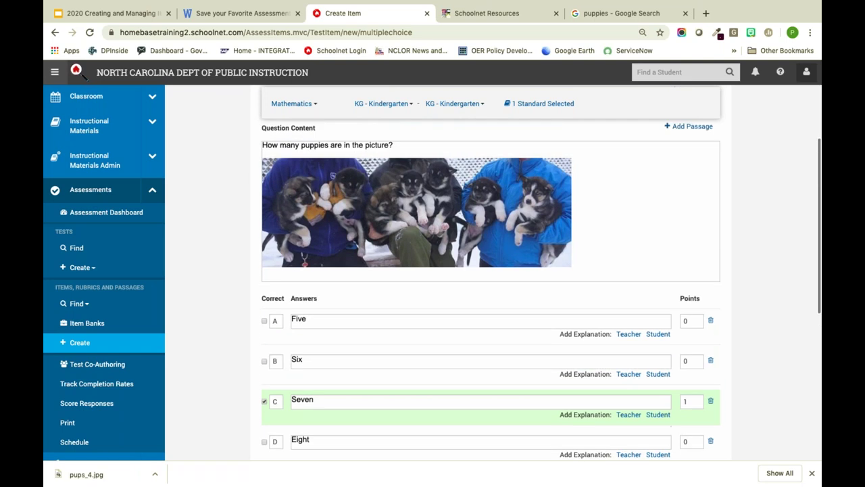
scroll(448, 391, up, 2)
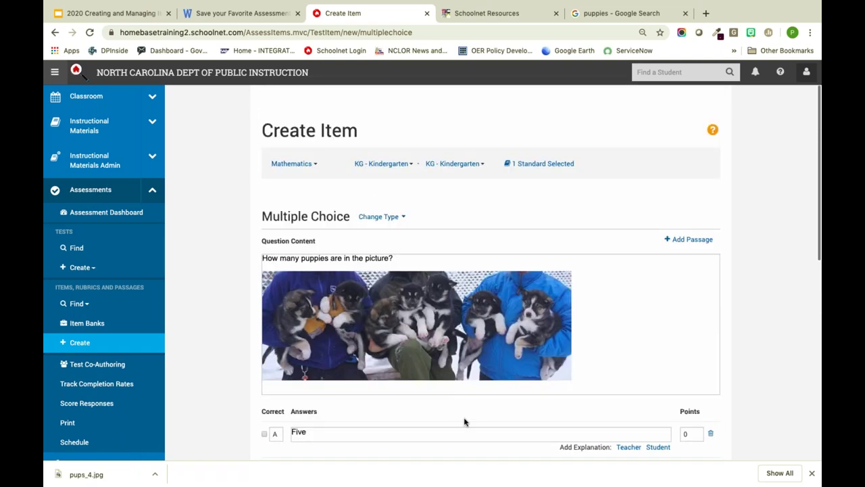
scroll(465, 422, down, 4)
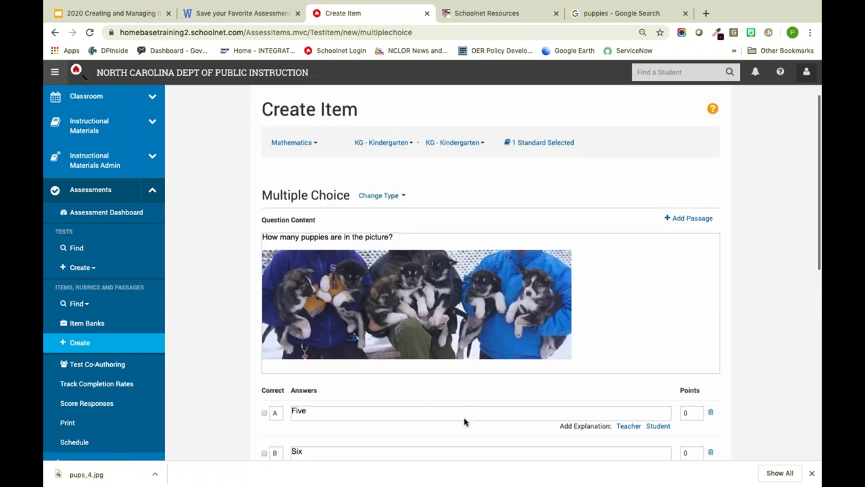
scroll(464, 421, up, 1)
scroll(578, 345, up, 1)
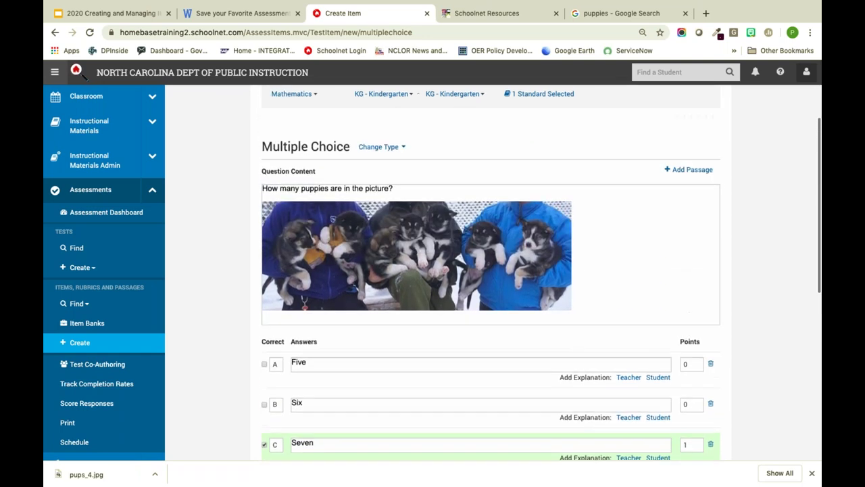
click(618, 308)
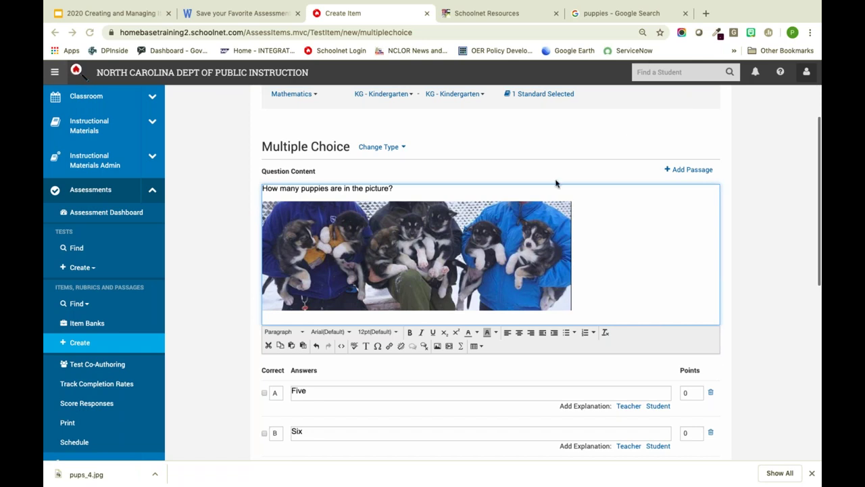
scroll(631, 260, down, 2)
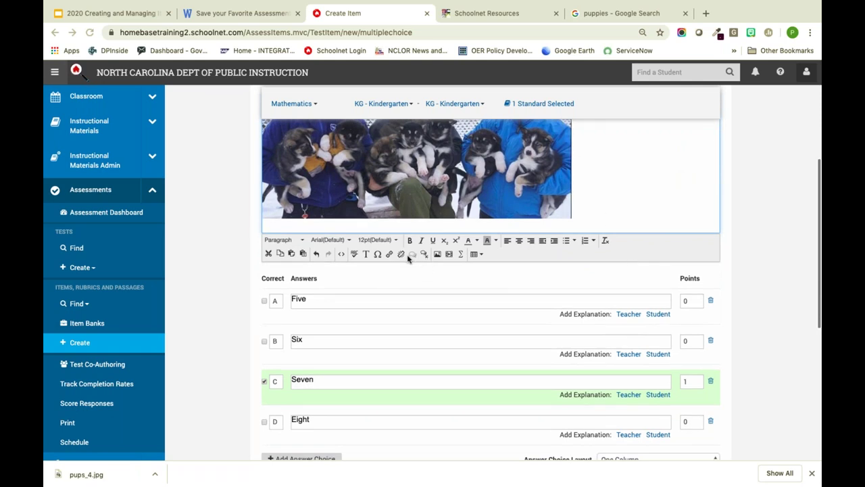
scroll(595, 207, up, 2)
click(382, 195)
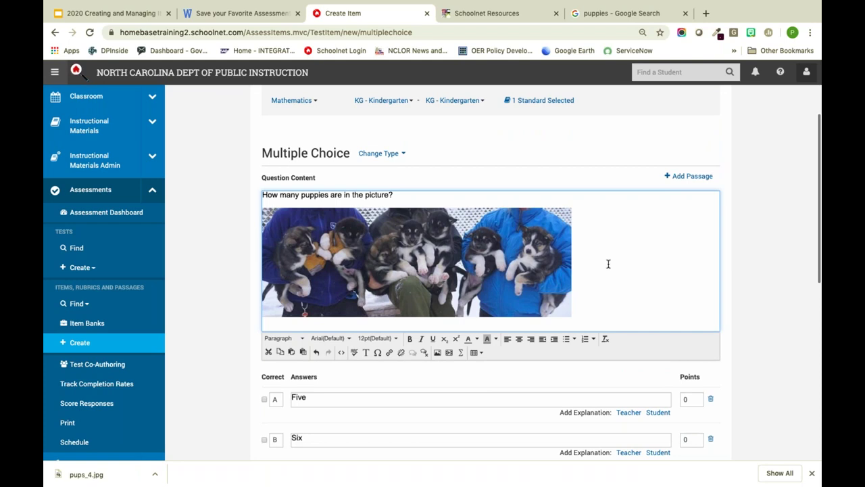
Step: Save the puppy-counting item to the bank 1 - HS Item Bank February Demo
scroll(608, 264, down, 3)
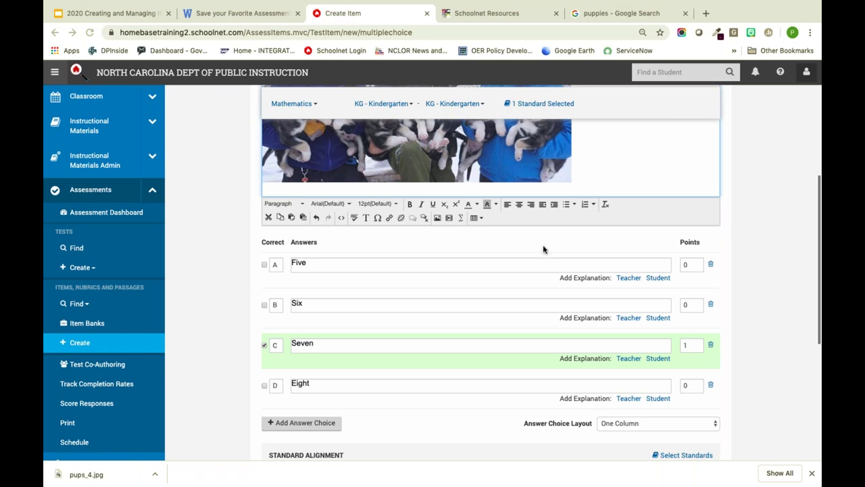
scroll(545, 247, down, 5)
click(681, 422)
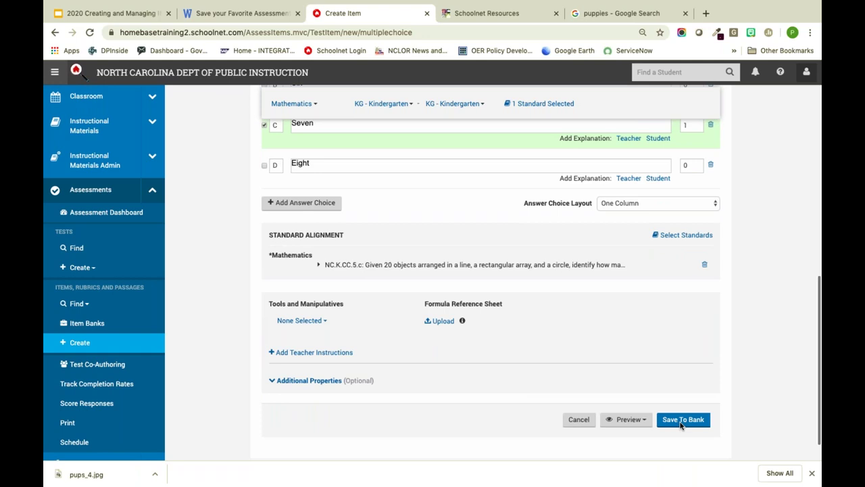
click(681, 421)
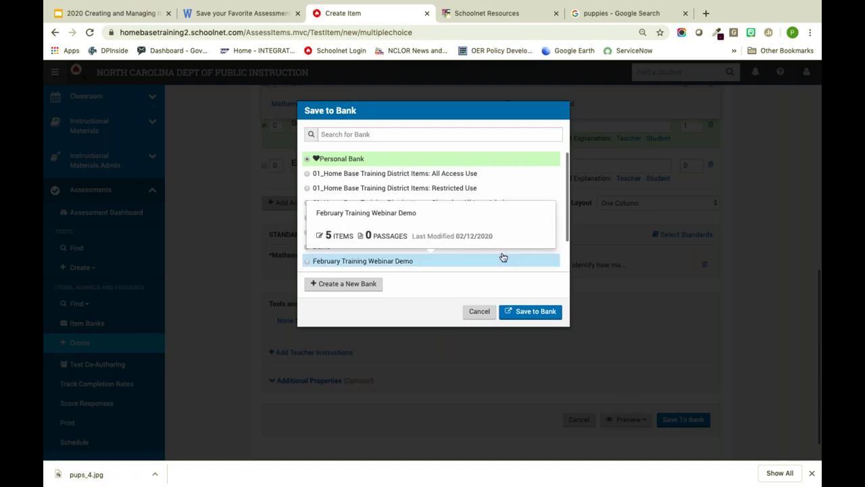
click(453, 223)
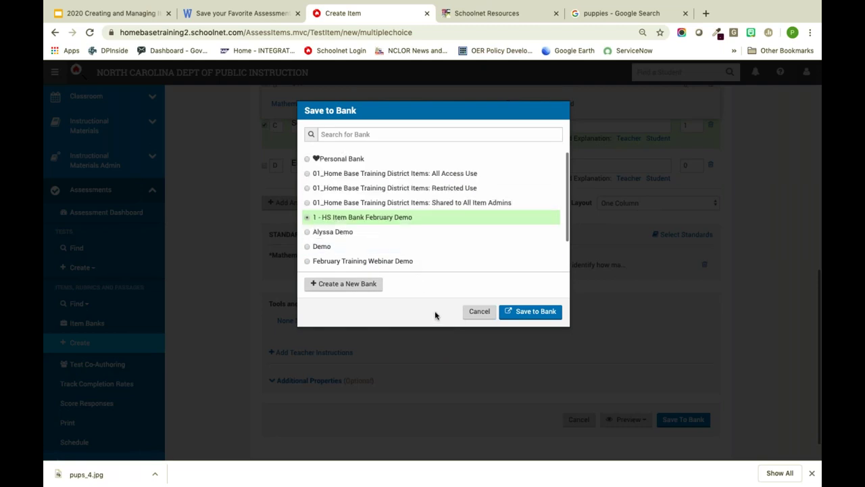
click(534, 312)
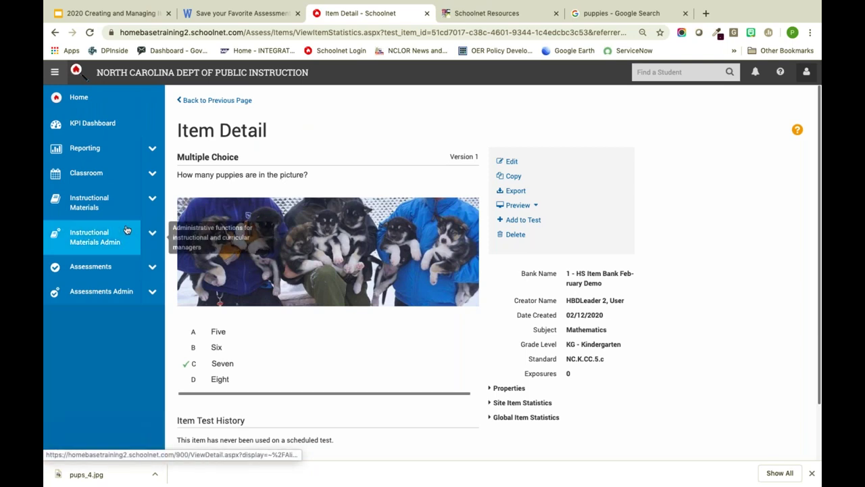
Step: Open the list of item banks and examine the entry for 1 - HS Item Bank February Demo
click(152, 266)
click(93, 401)
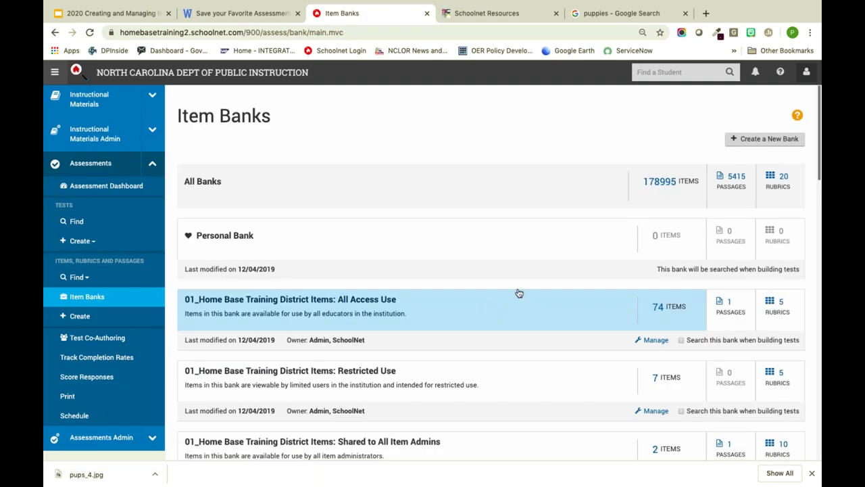
scroll(544, 309, down, 4)
scroll(544, 309, down, 1)
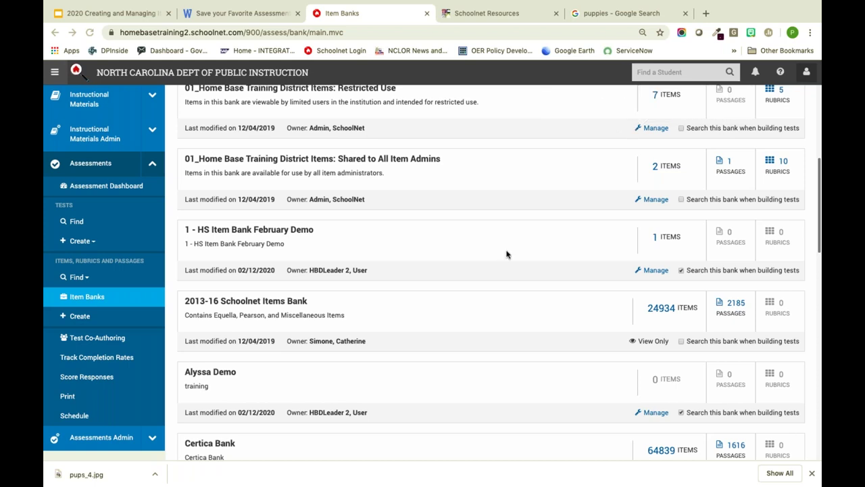
scroll(456, 267, down, 2)
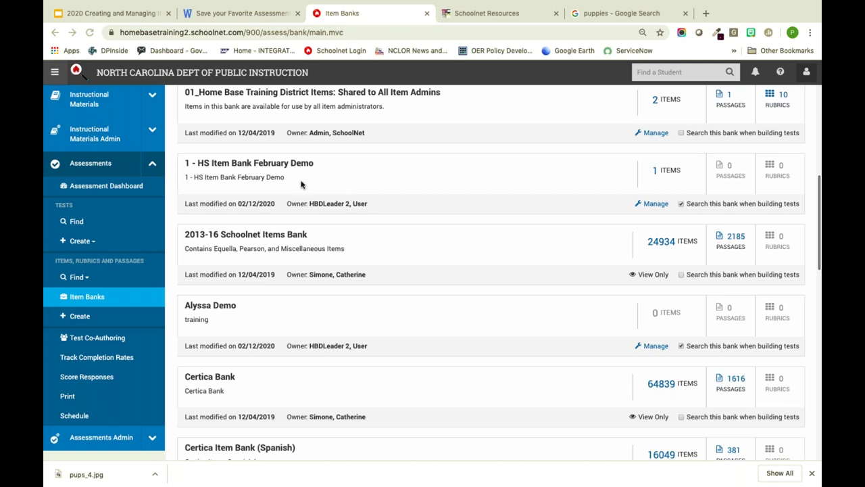
scroll(302, 184, up, 5)
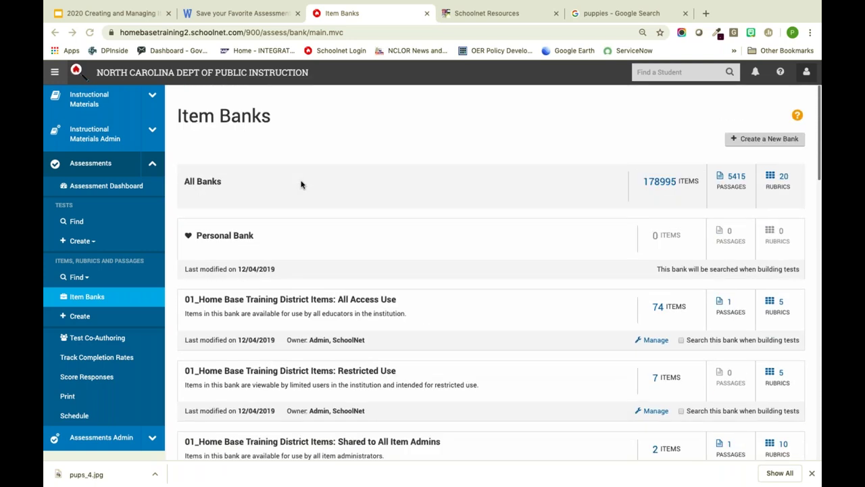
Step: Search all items and limit the standards selection to Science for 09 - Ninth Grade
click(76, 278)
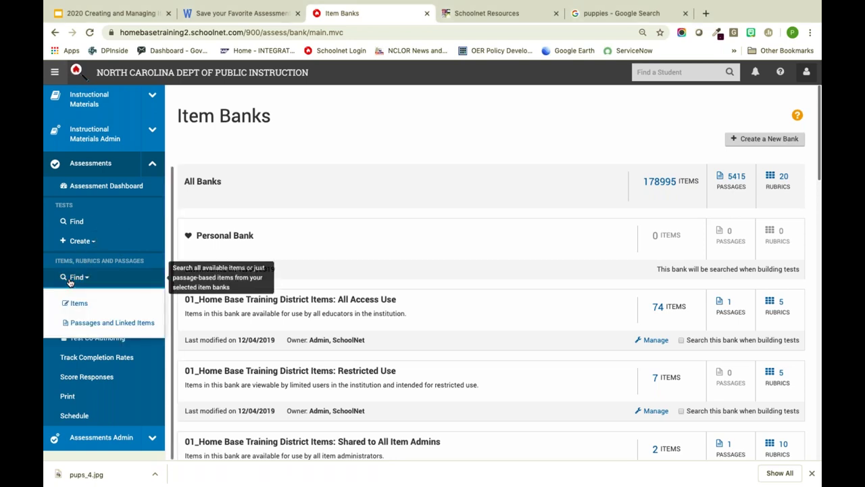
click(76, 305)
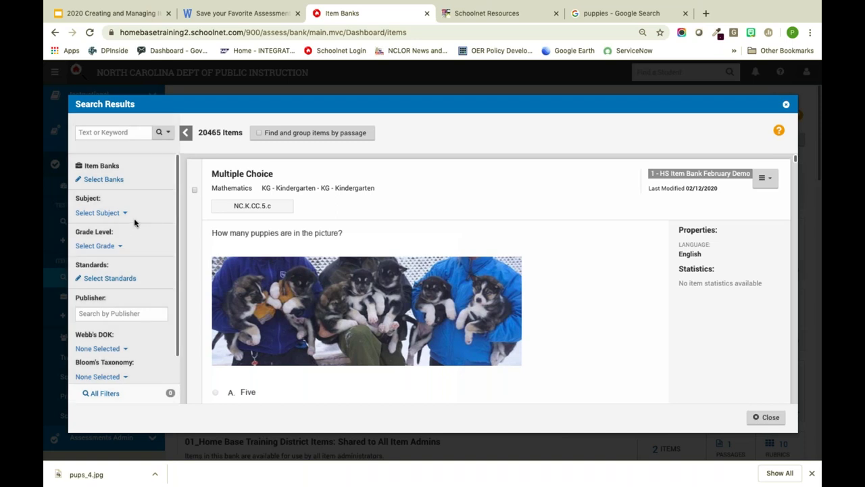
click(120, 281)
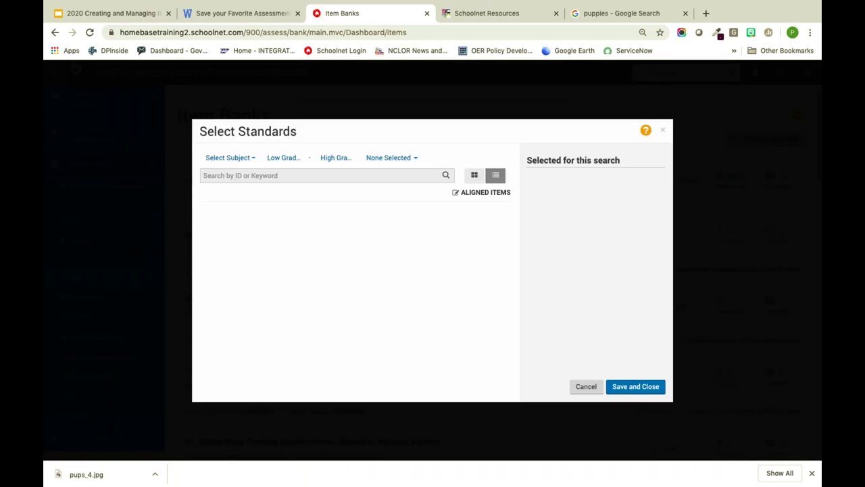
click(241, 158)
click(247, 297)
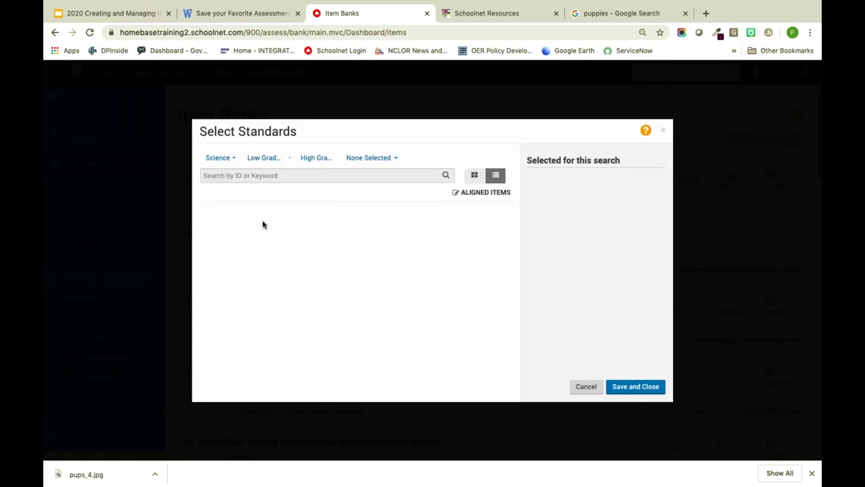
click(279, 162)
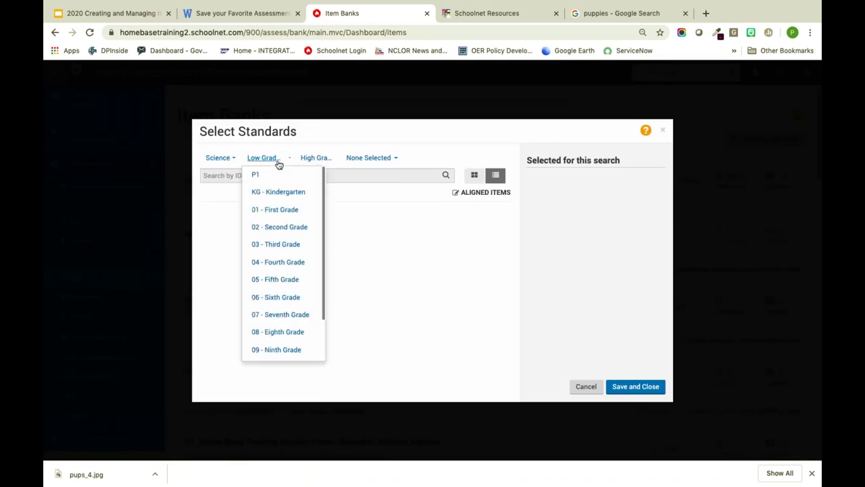
click(286, 357)
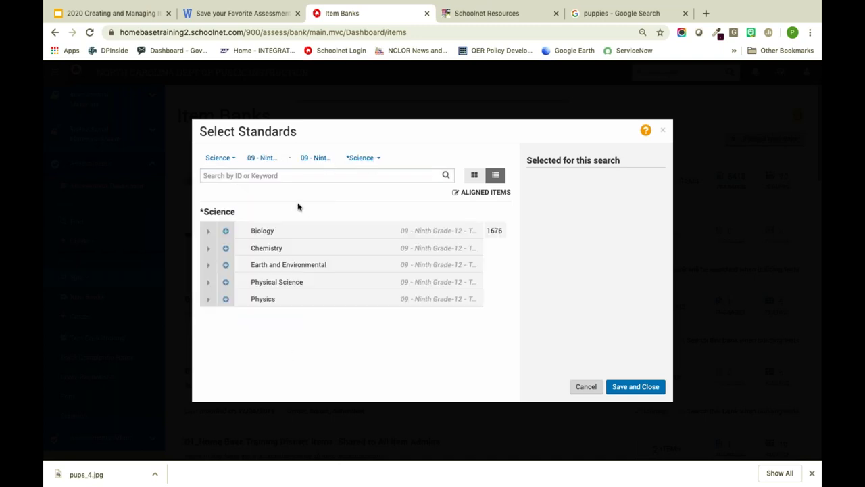
Step: Filter the item search by Biology Ecosystems standard NCES.Bio.2.1, including all of its sub-standards
click(208, 234)
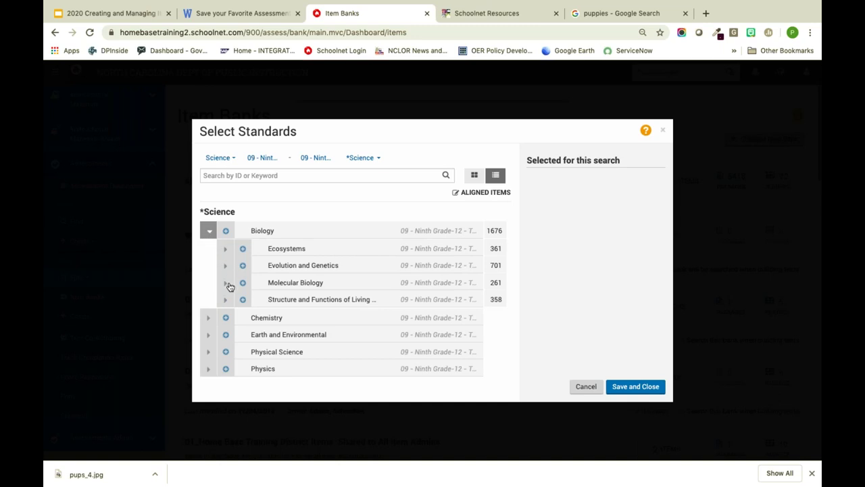
click(224, 250)
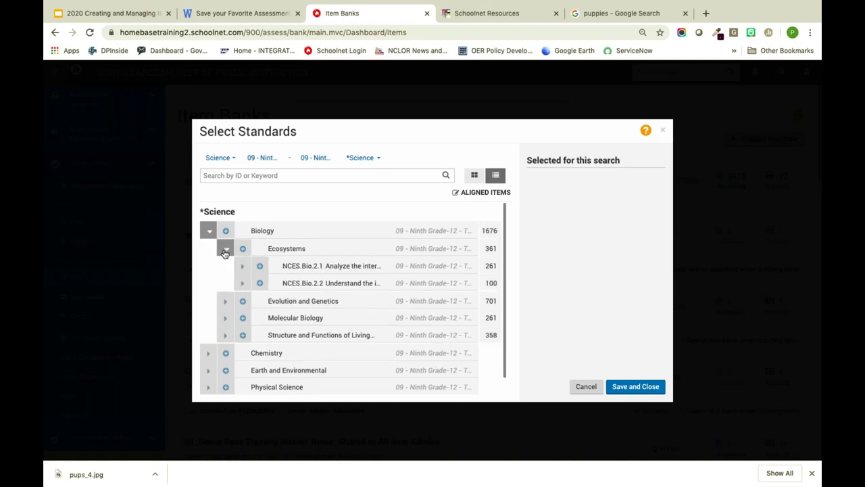
click(242, 267)
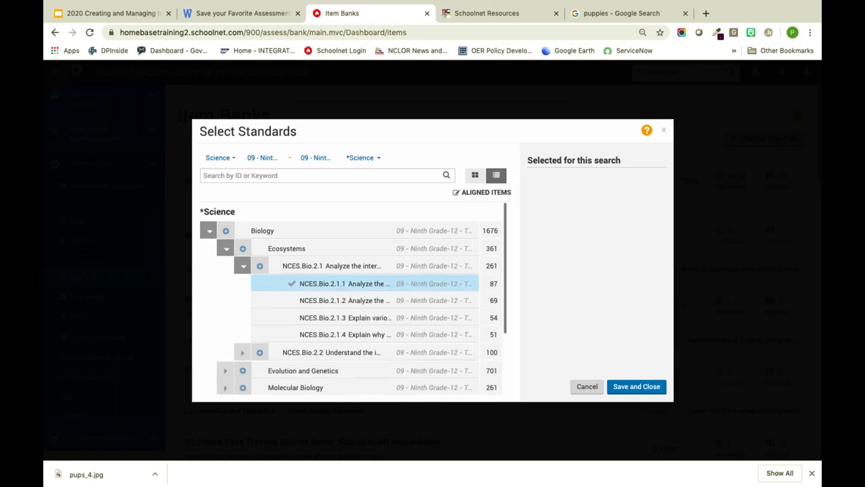
click(260, 267)
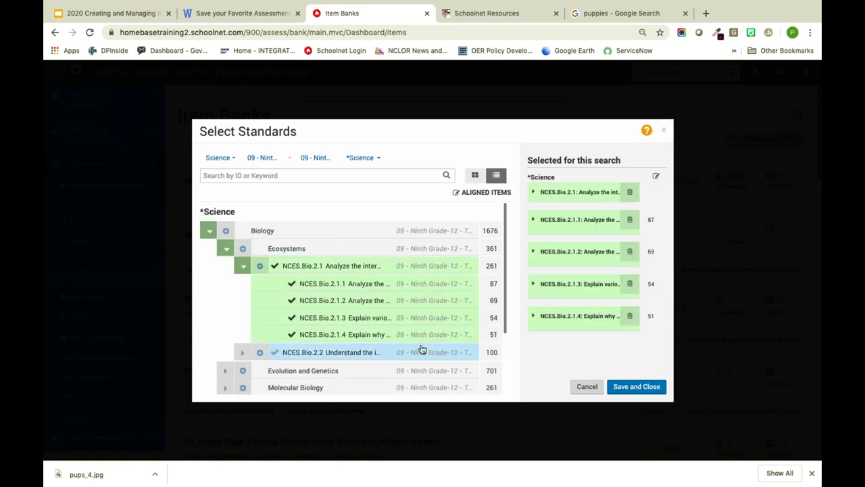
click(641, 386)
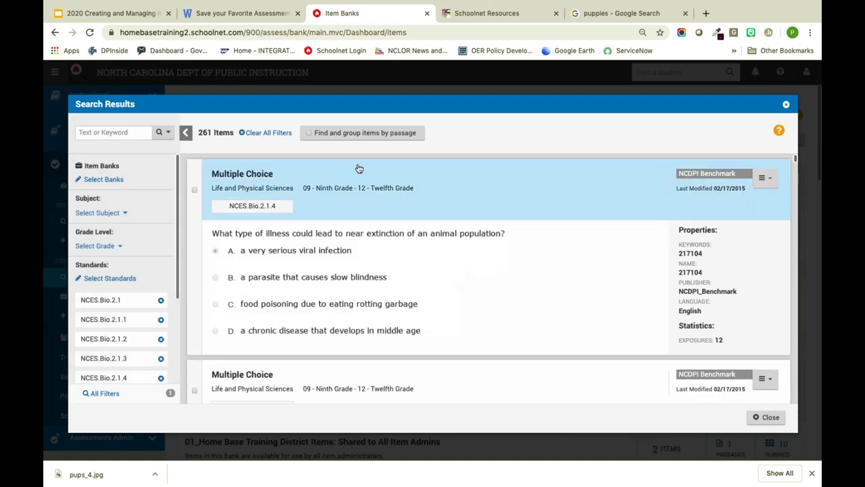
Step: Select the first five found items plus the items on maximum organisms an ecosystem can support and on predators affected by decreasing prey
click(195, 191)
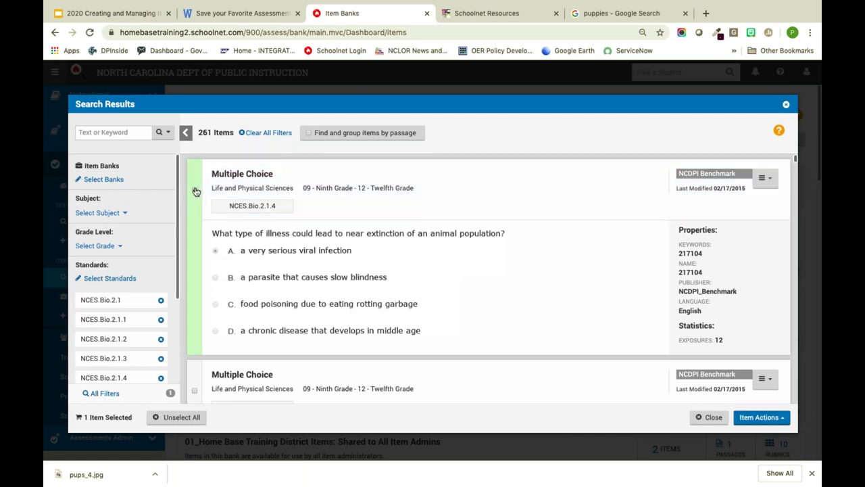
scroll(194, 203, down, 2)
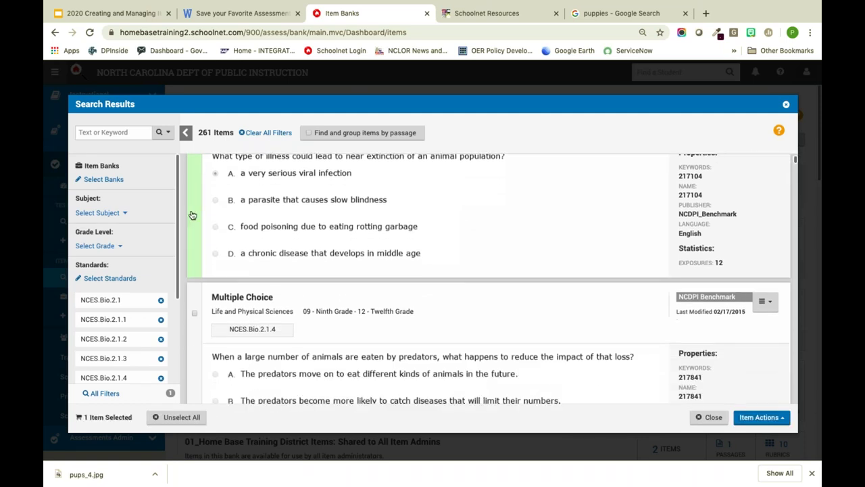
click(195, 315)
scroll(195, 325, down, 5)
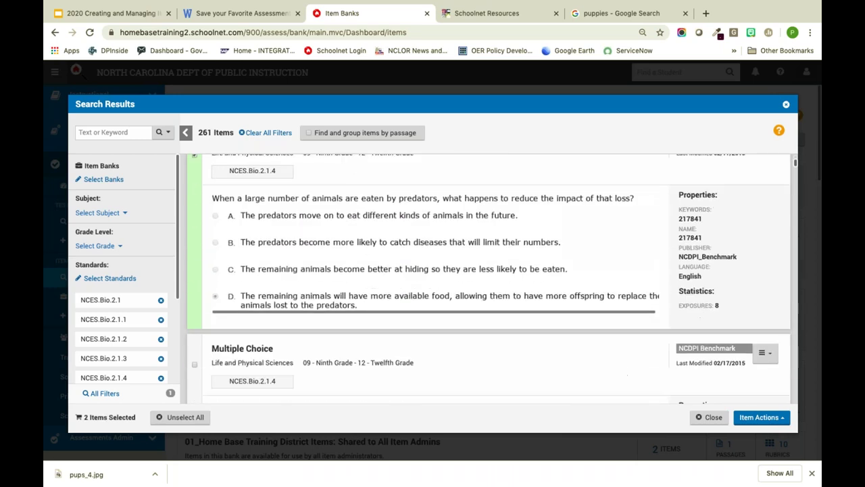
click(195, 335)
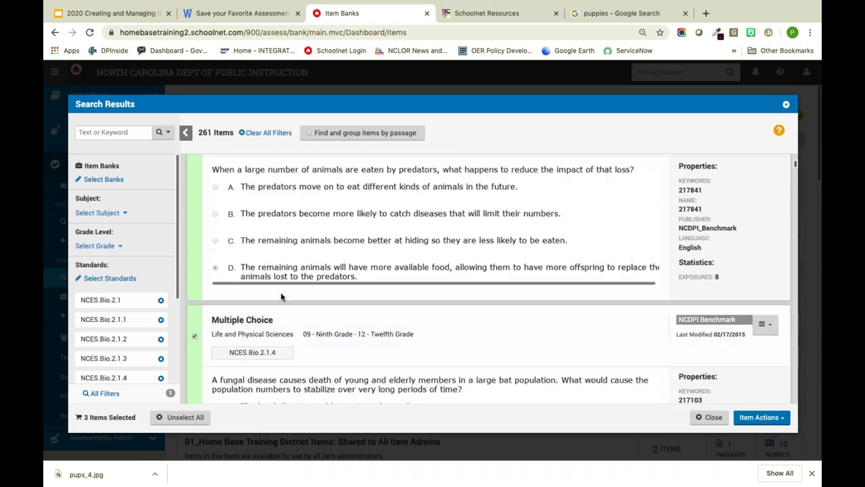
scroll(281, 301, down, 6)
click(194, 304)
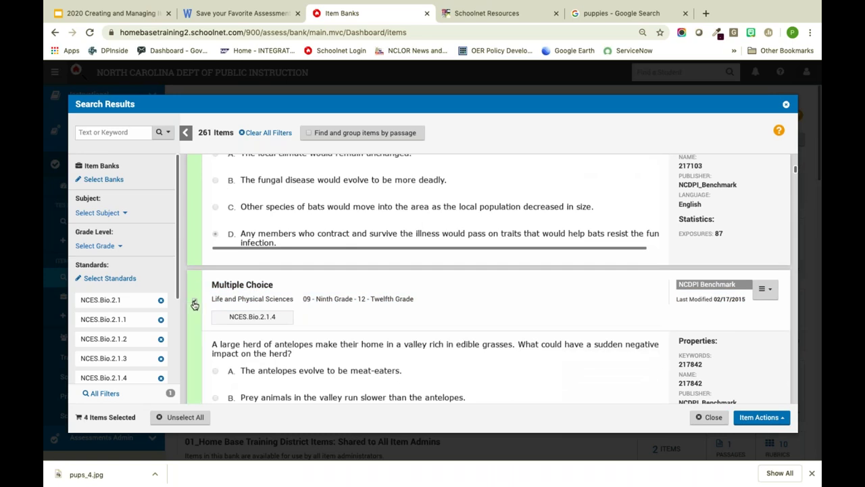
scroll(196, 306, down, 5)
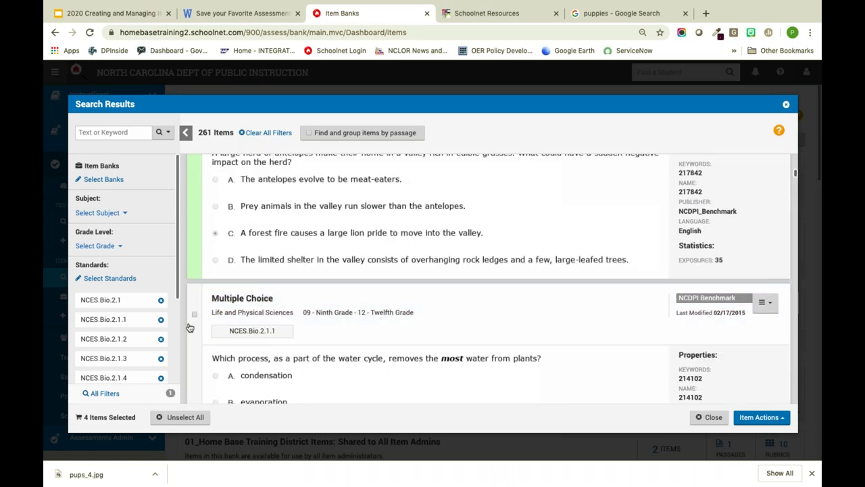
click(194, 314)
scroll(277, 326, down, 10)
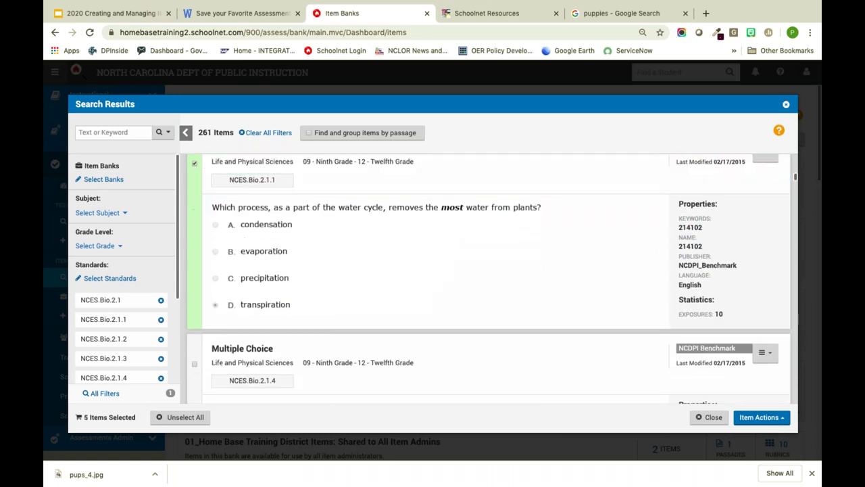
scroll(252, 328, down, 2)
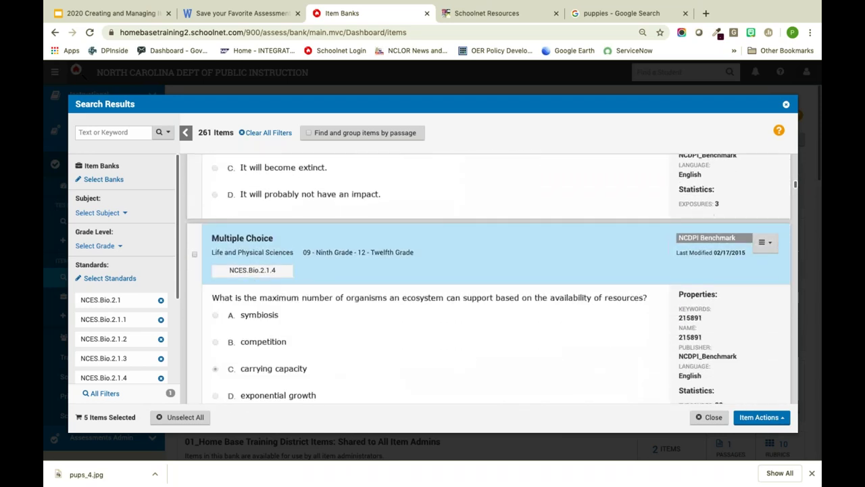
click(195, 249)
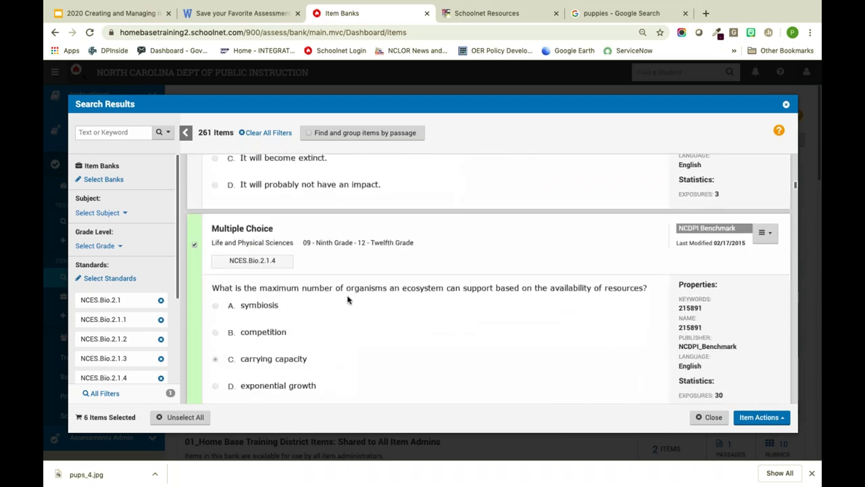
scroll(231, 313, down, 4)
click(194, 301)
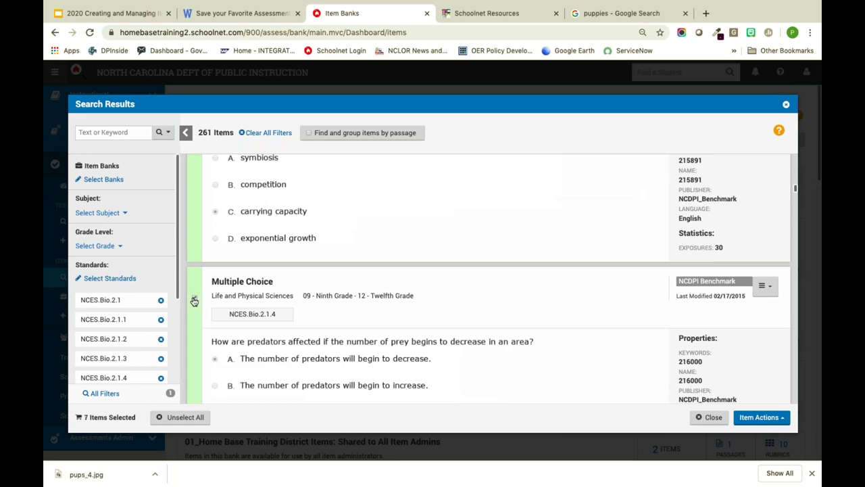
Step: Add the seven selected items to a test and choose to create a new test with them
click(778, 424)
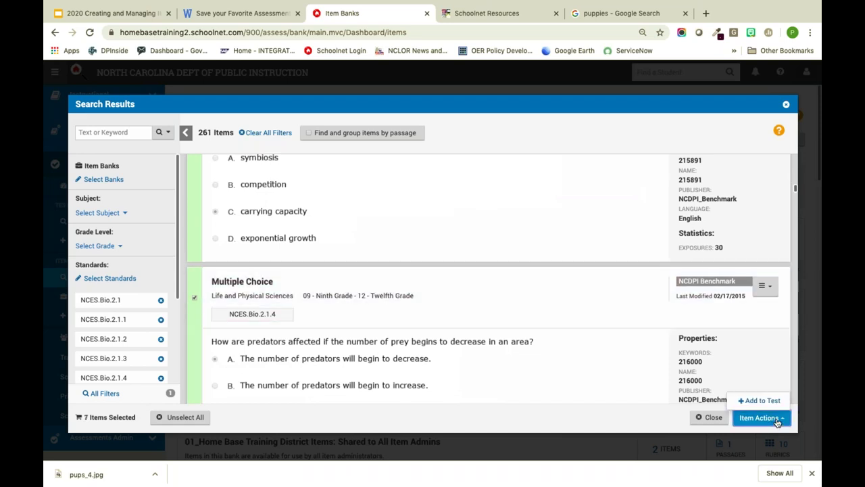
click(763, 401)
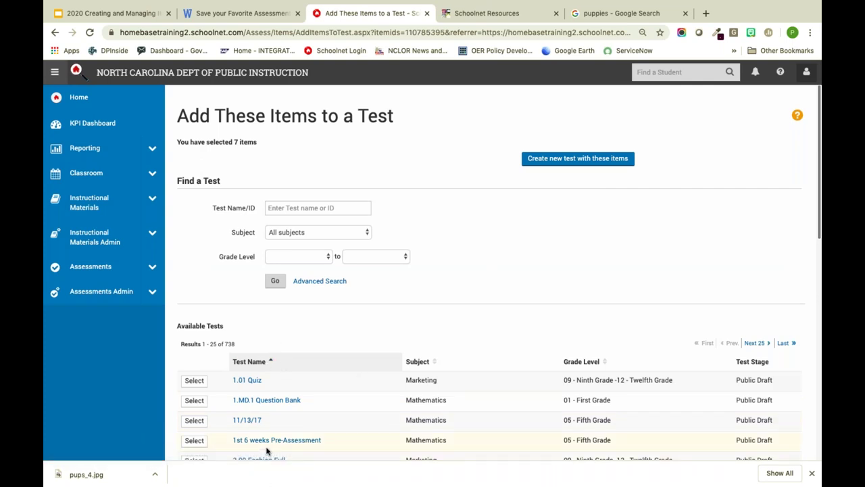
click(579, 160)
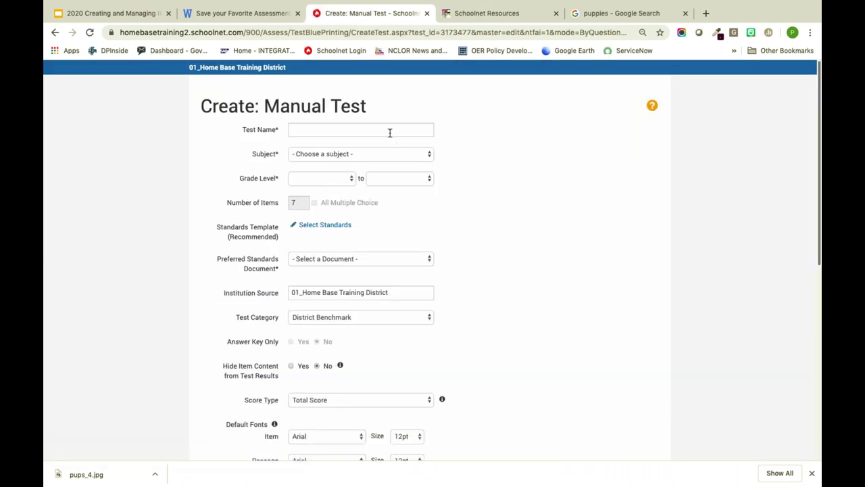
Step: Name the test HS Item Bank Demo and set its subject to Life and Physical Sciences and its grade level to 09 - Ninth Grade
click(389, 132)
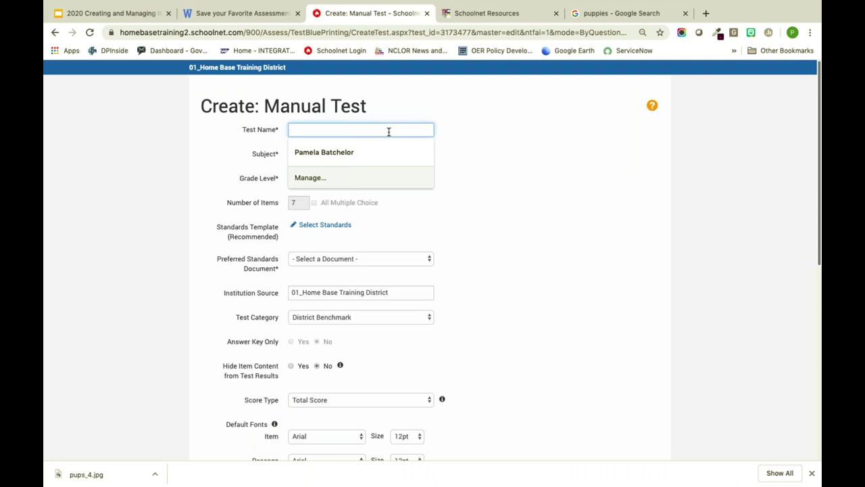
text(HS Item Bank Demo)
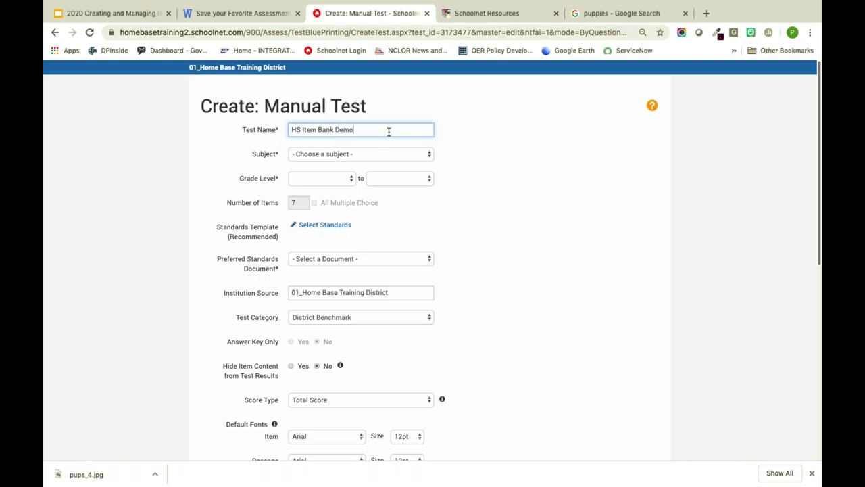
click(364, 154)
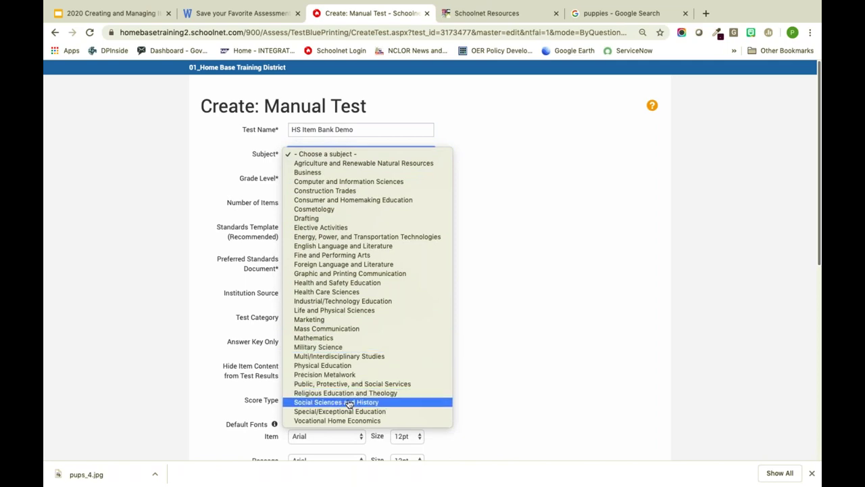
click(354, 311)
click(336, 179)
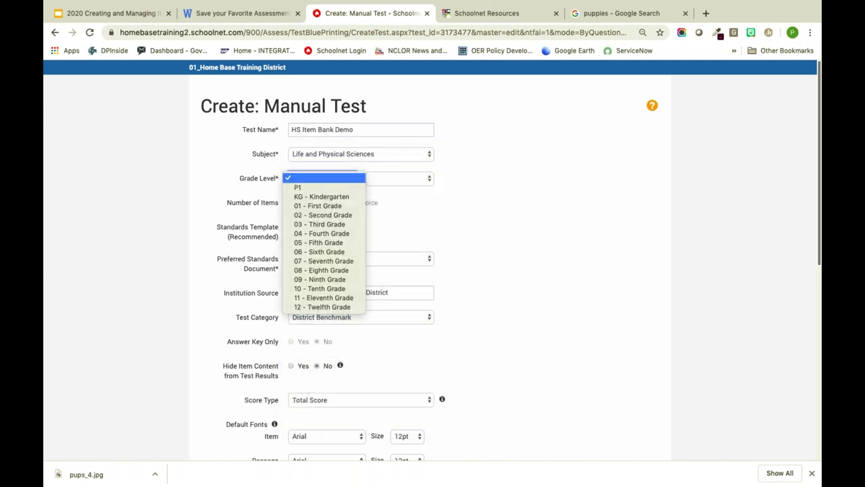
click(327, 280)
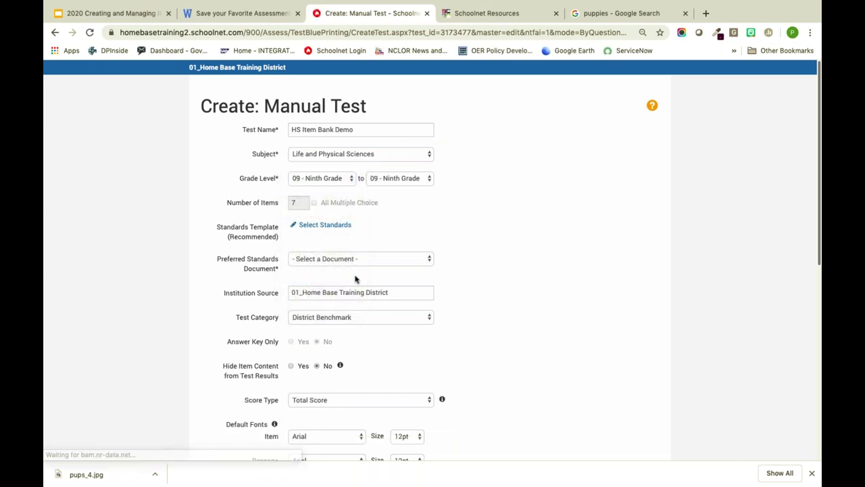
Step: Set the preferred standards document to *Science, check the remaining test settings and create the test
click(372, 260)
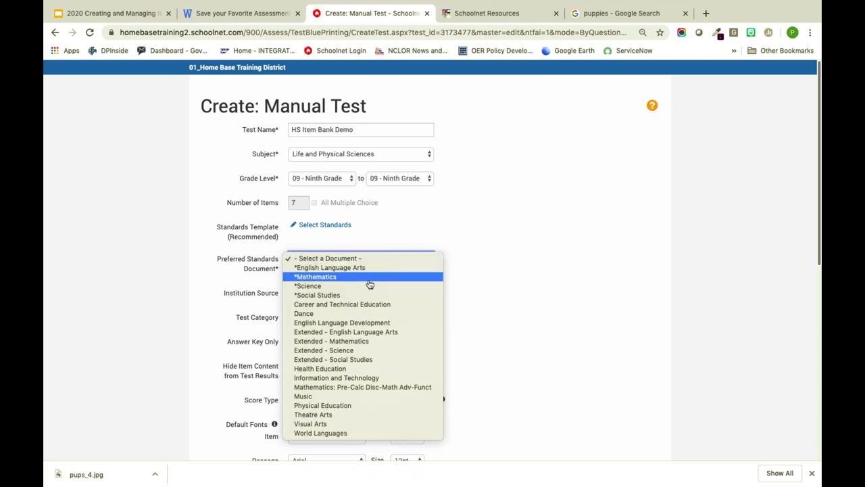
click(369, 288)
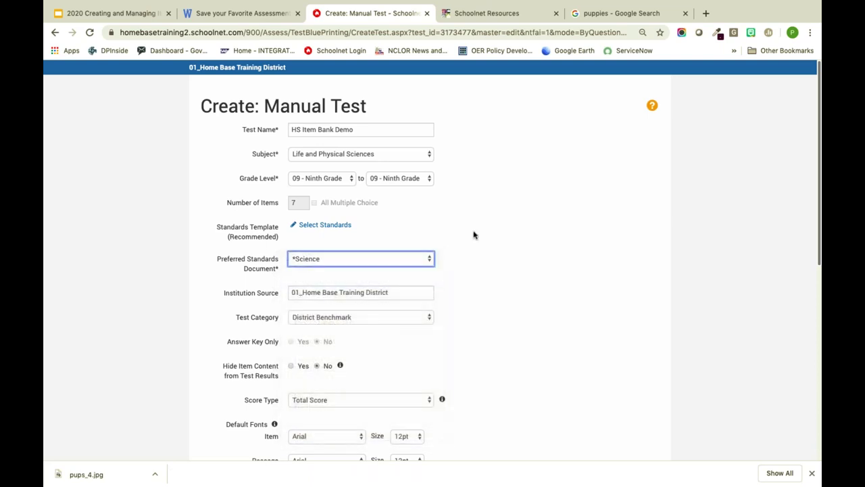
scroll(473, 234, down, 5)
scroll(436, 105, up, 5)
scroll(456, 258, down, 10)
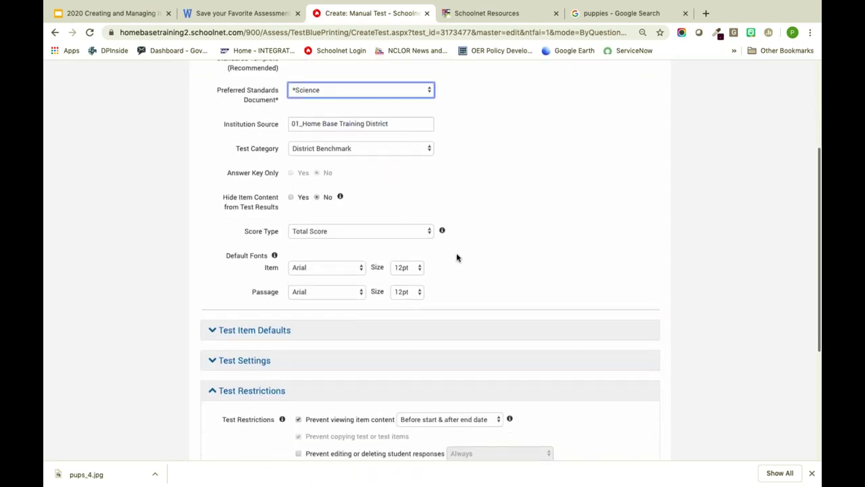
click(613, 391)
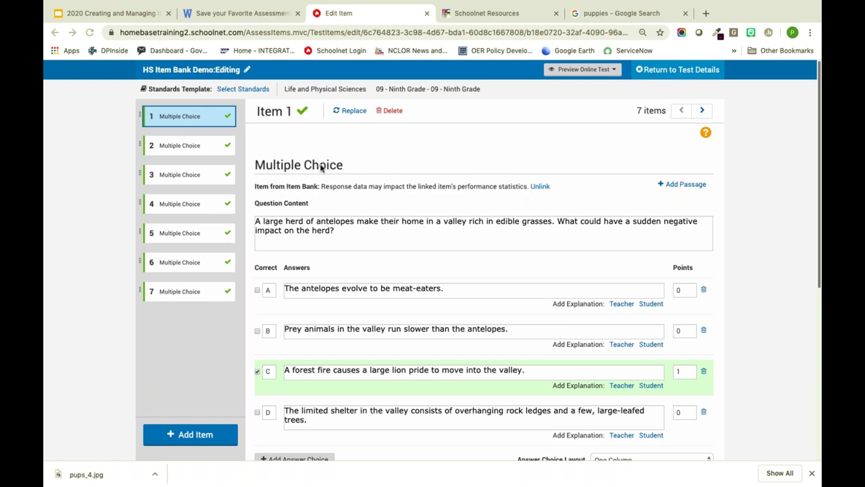
Step: Unlink item 1, the antelope herd question, from its item bank
click(540, 188)
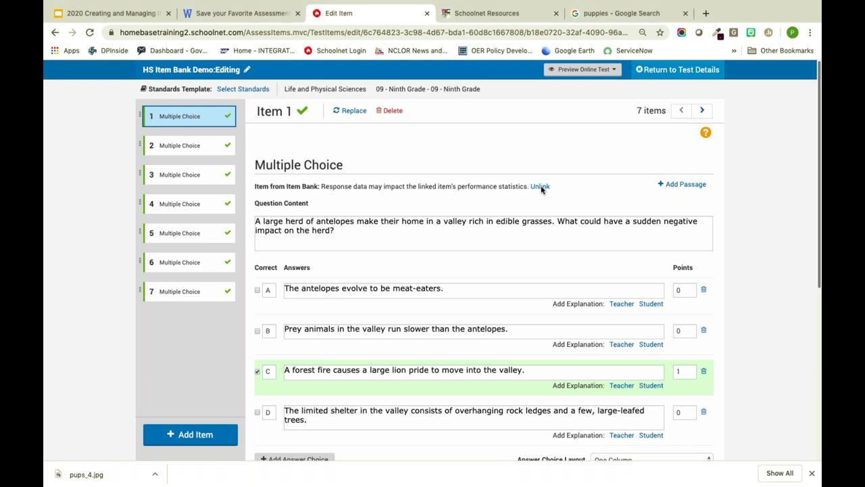
click(539, 187)
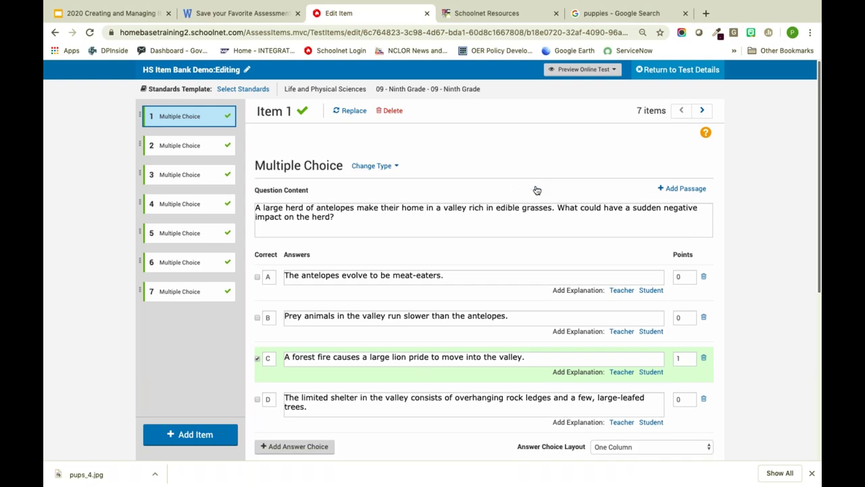
Step: Unlink items 2, 3 and 4, the bat disease, animal illness and water cycle questions, from their item bank
click(704, 113)
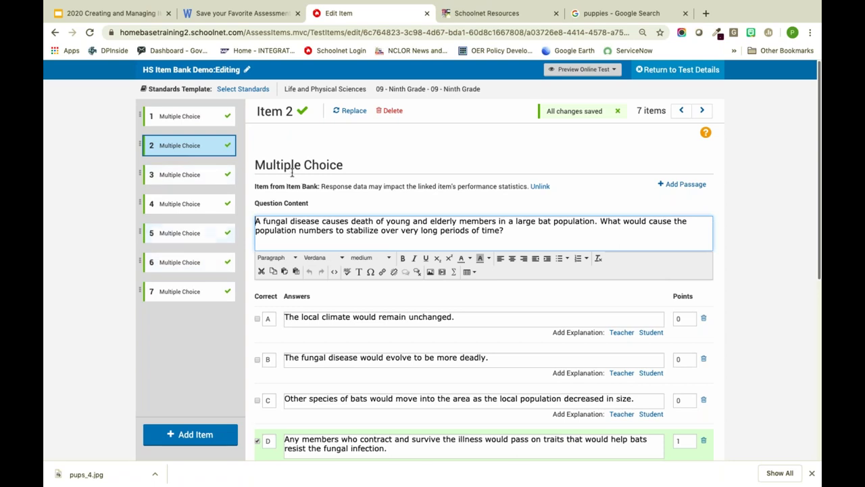
click(540, 187)
click(704, 111)
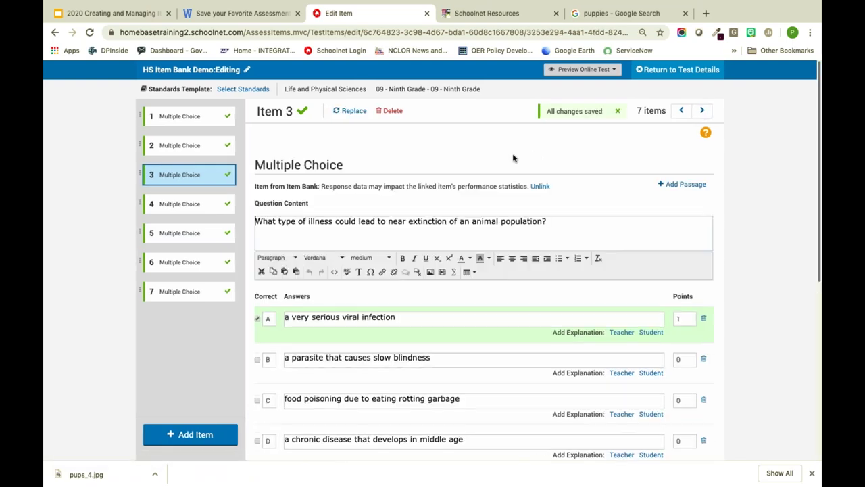
click(540, 187)
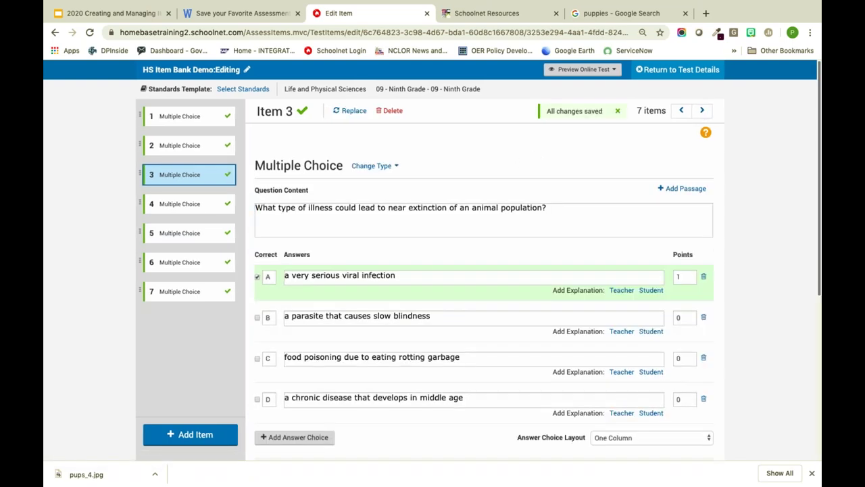
click(701, 112)
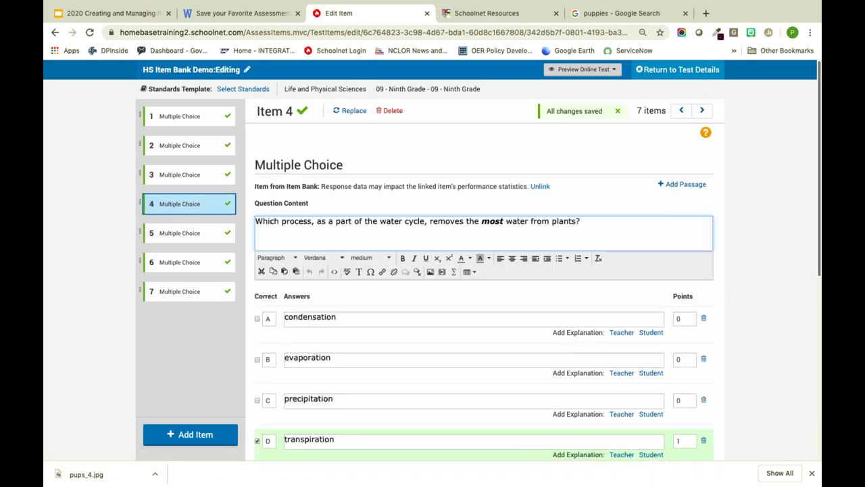
click(539, 187)
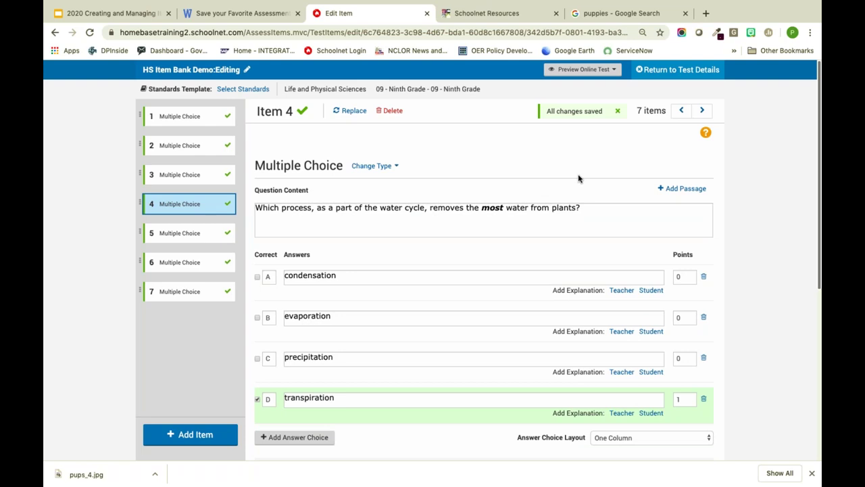
Step: Unlink items 5, 6 and 7, the declining prey, maximum organisms and predator loss questions, from their item bank
click(703, 112)
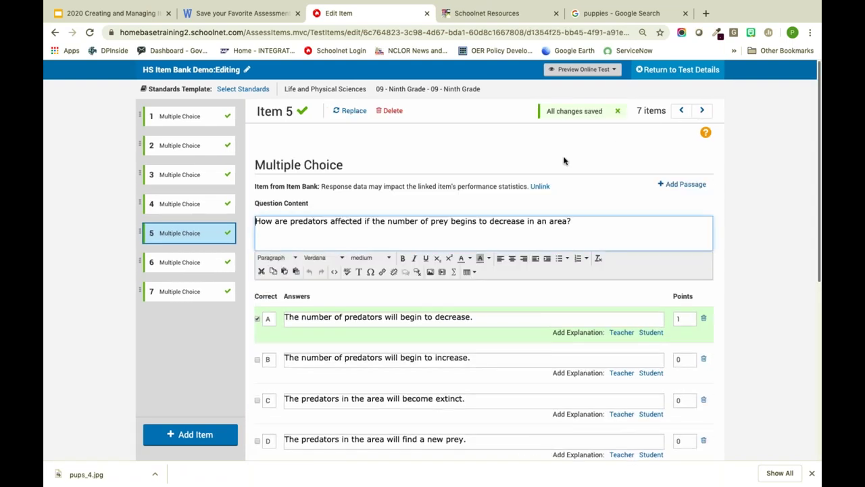
click(540, 186)
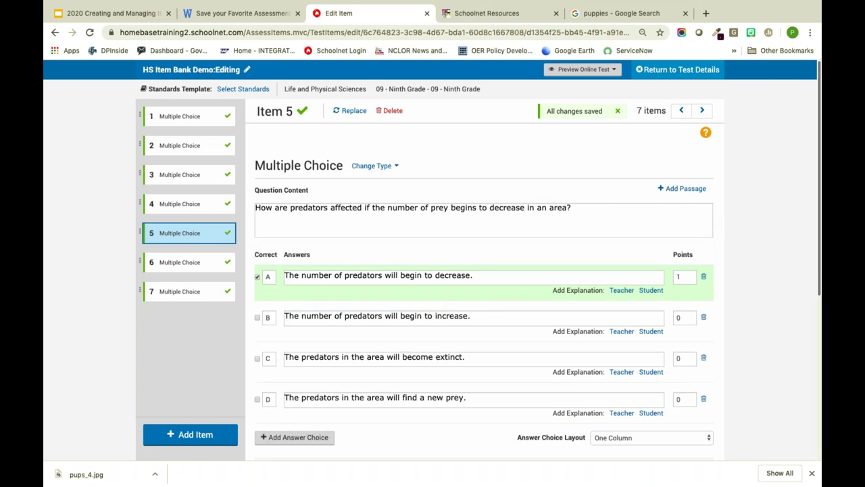
click(702, 112)
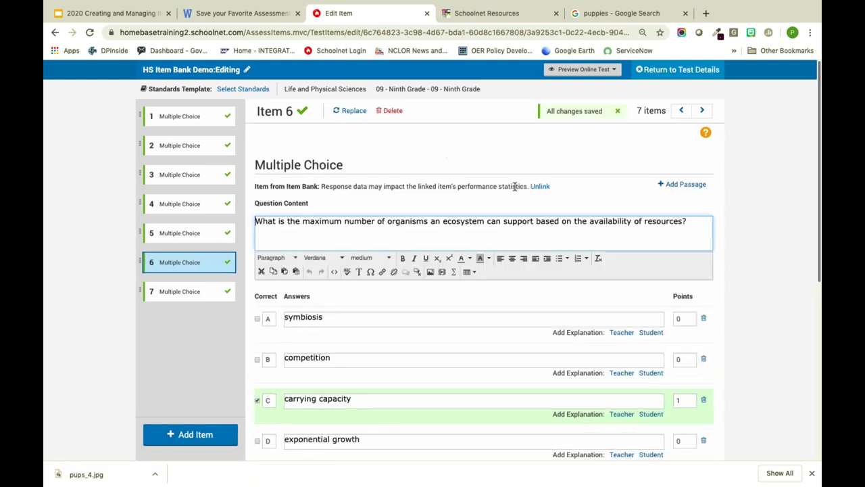
click(541, 187)
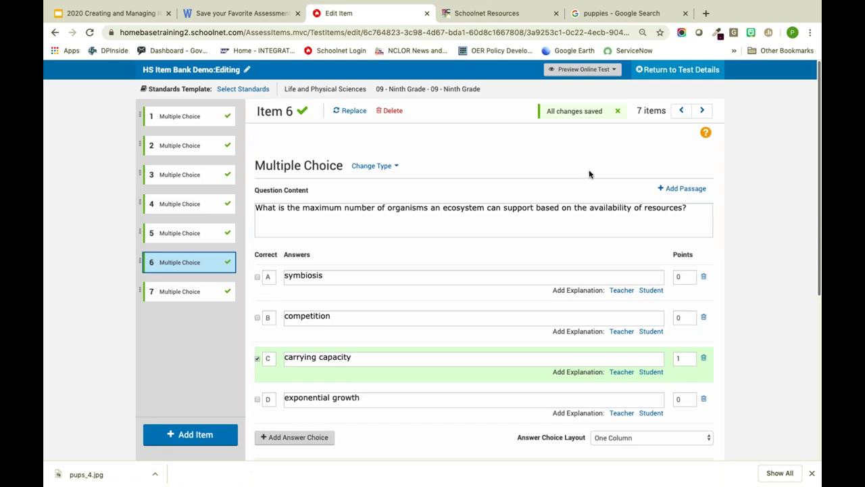
click(697, 113)
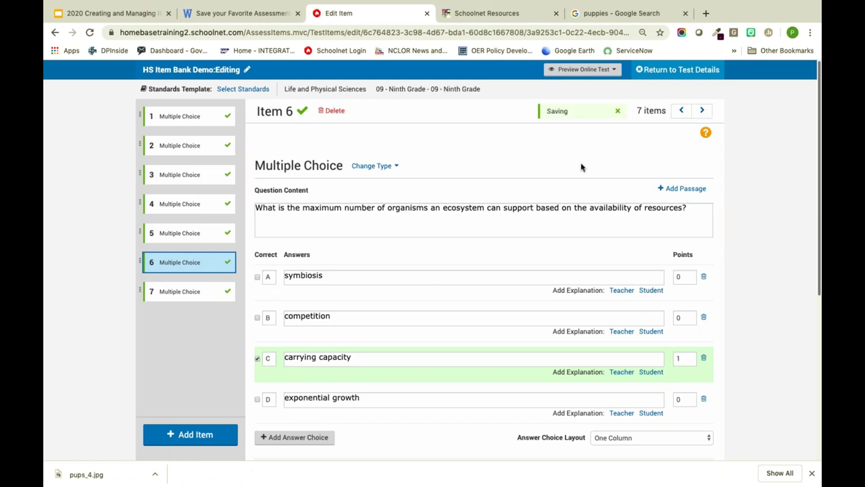
click(541, 187)
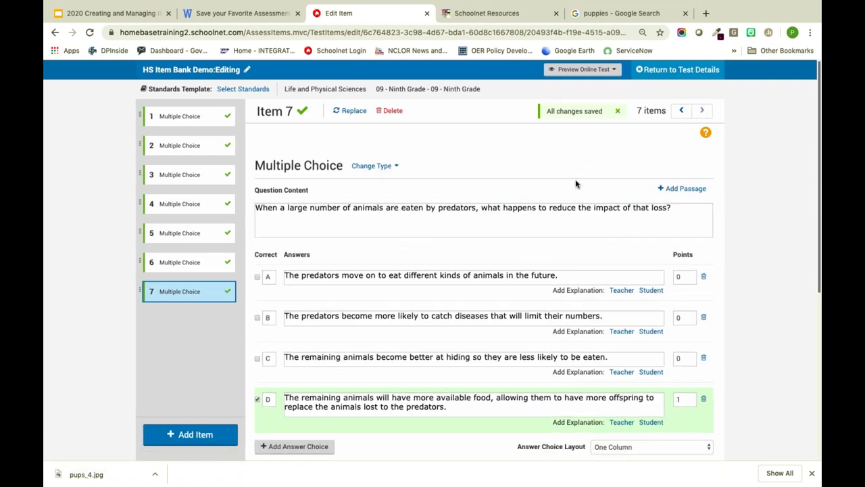
Step: Return from item editing to the test details, saving the changes to item 7
scroll(576, 183, down, 5)
scroll(576, 184, up, 5)
click(670, 74)
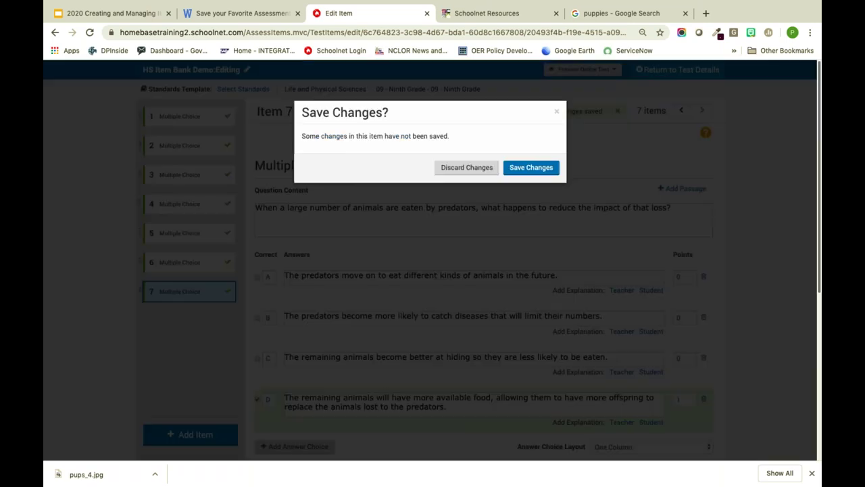
click(541, 165)
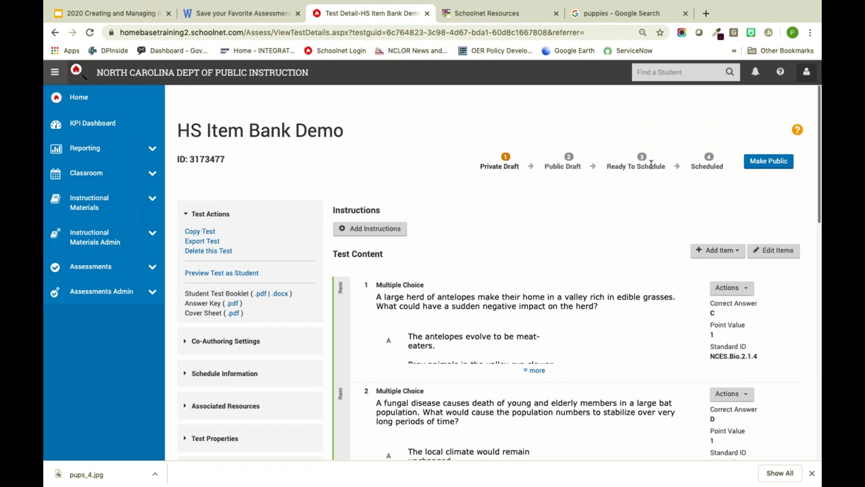
Step: Make the HS Item Bank Demo test public and advance it to Ready To Schedule
click(767, 166)
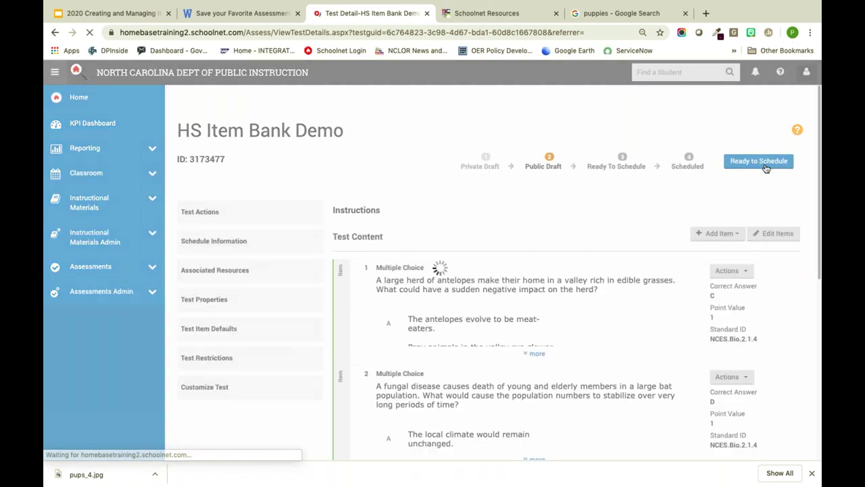
click(753, 165)
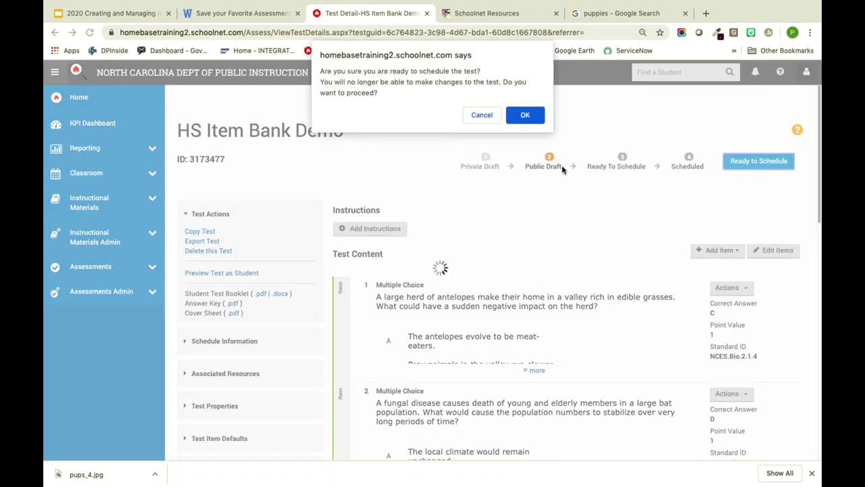
click(521, 115)
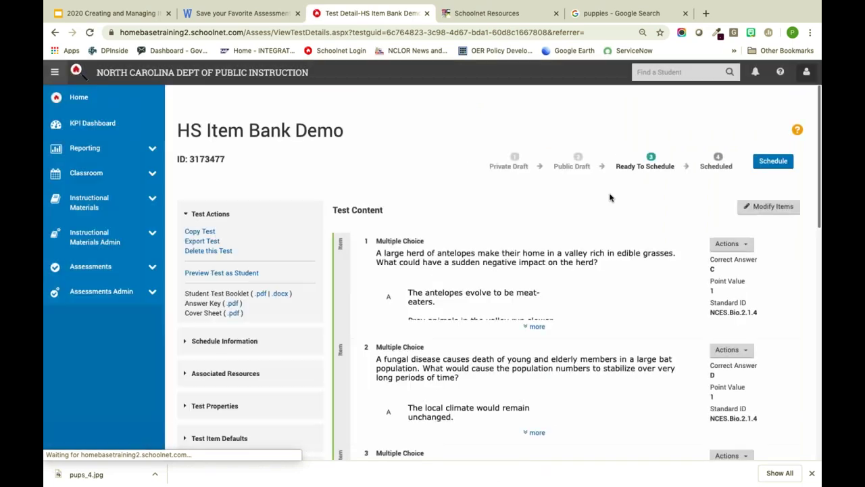
Step: Add all items of the test to the 1 - HS Item Bank February Demo bank
scroll(609, 197, down, 10)
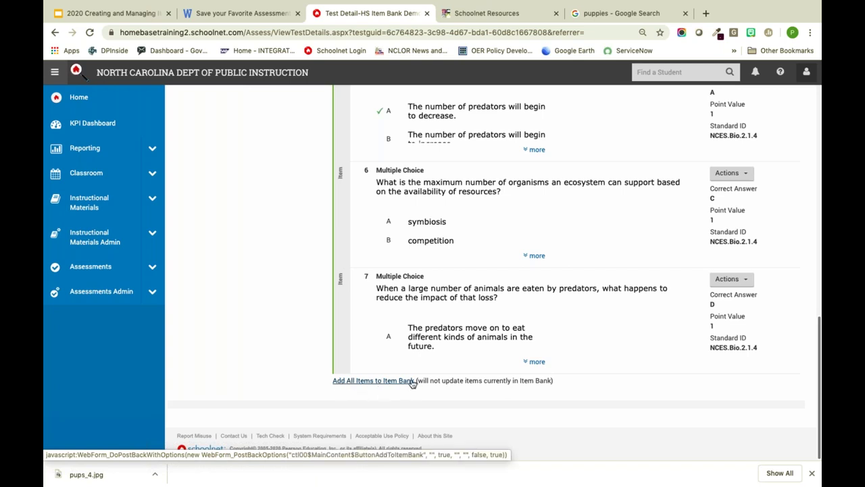
click(392, 381)
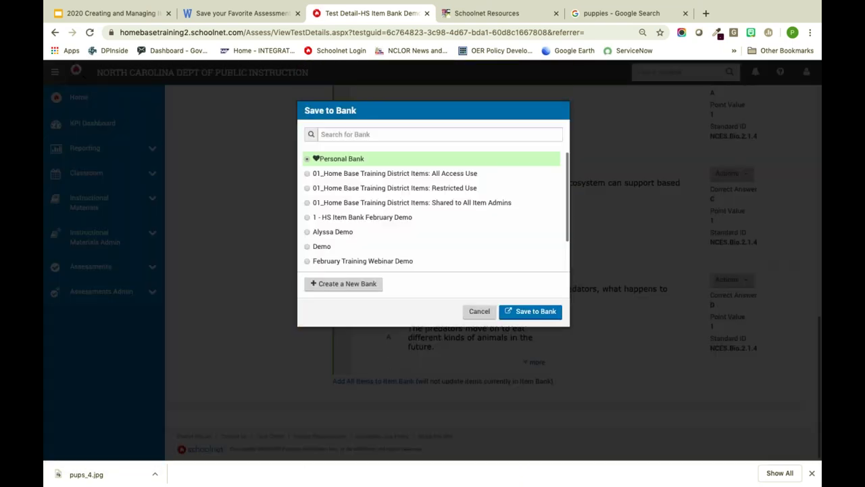
click(439, 225)
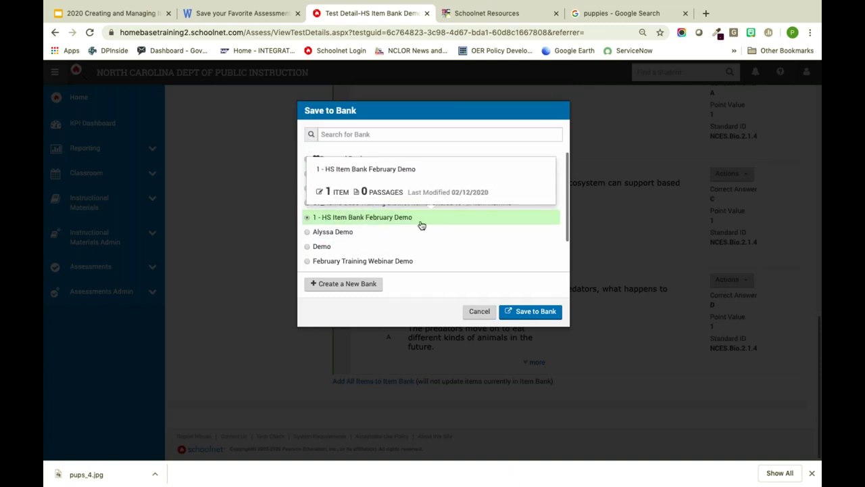
click(535, 313)
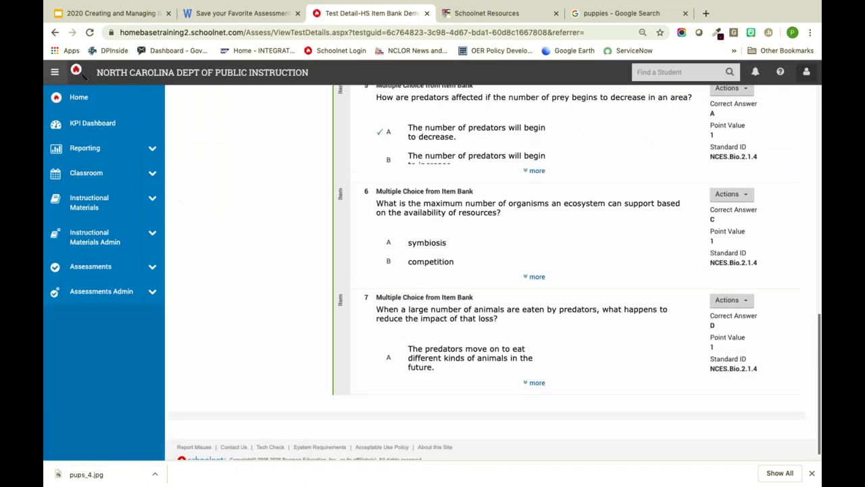
Step: Go to the item banks and open the items of the 1 - HS Item Bank February Demo bank
scroll(498, 251, up, 12)
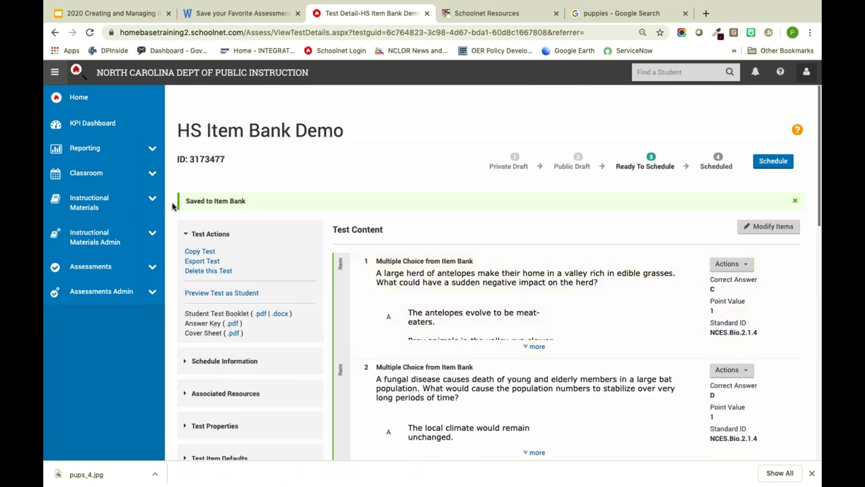
click(152, 269)
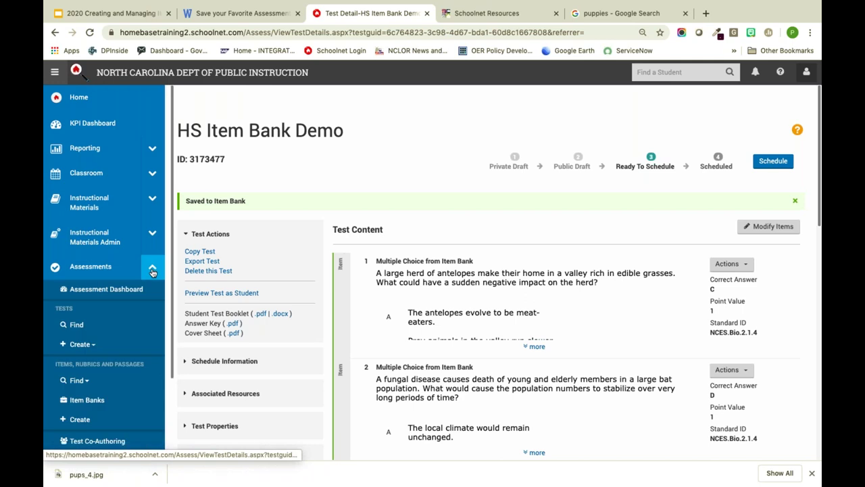
click(95, 401)
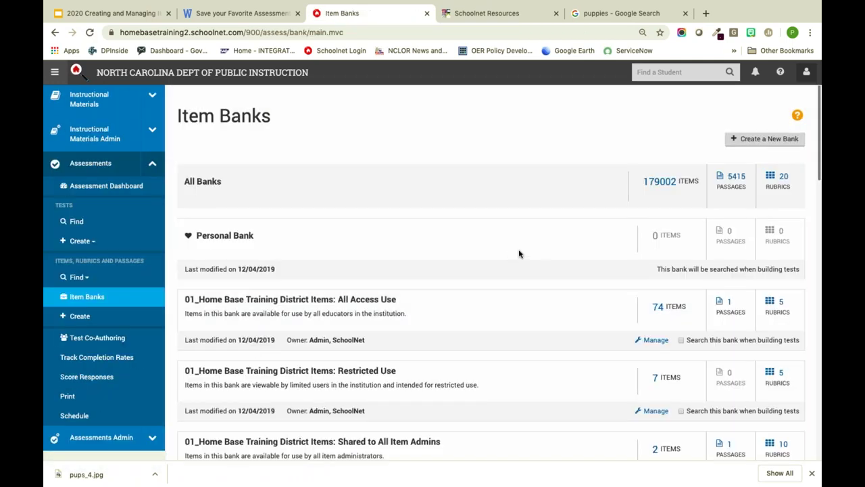
scroll(520, 253, down, 5)
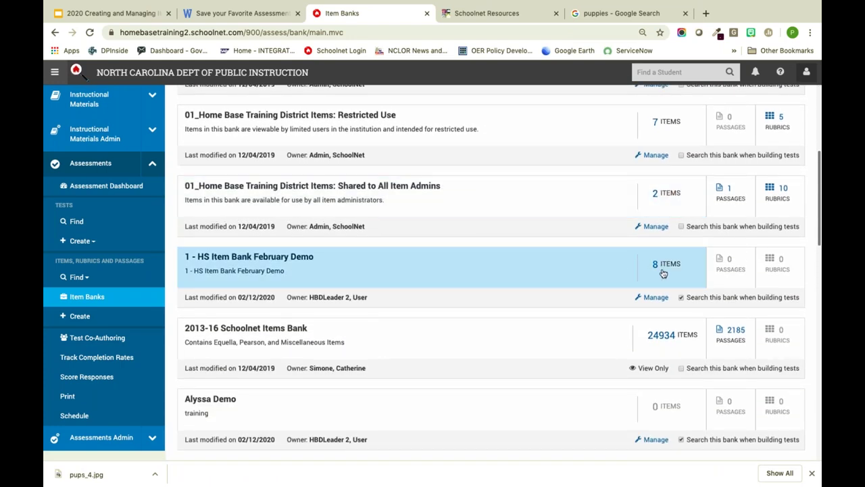
click(662, 269)
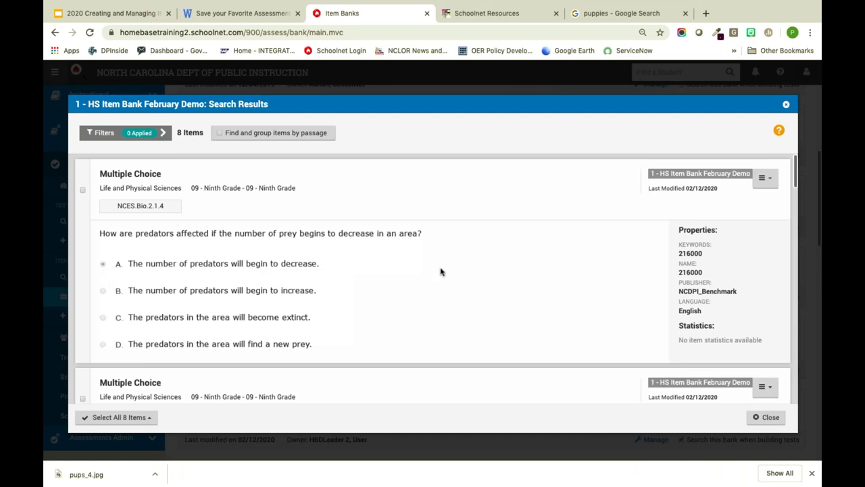
Step: Look through the items in the 1 - HS Item Bank February Demo bank, from the Biology questions to the puppy-counting item
scroll(452, 281, down, 3)
scroll(452, 281, down, 8)
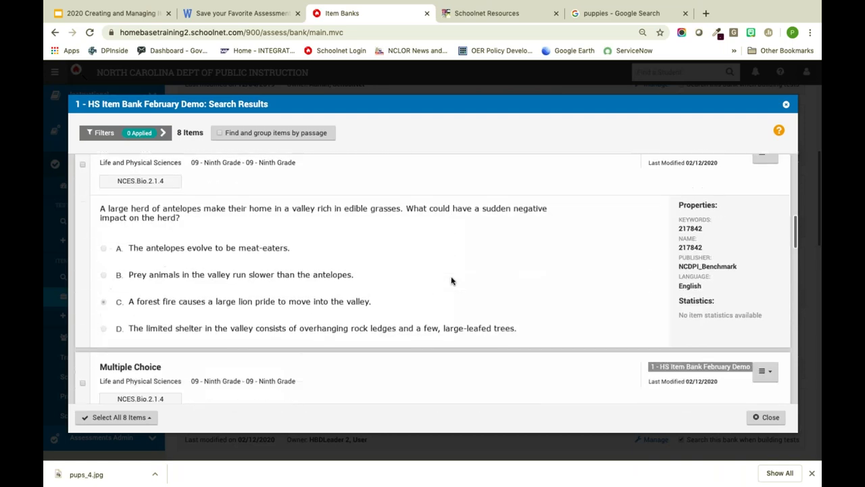
scroll(451, 280, down, 10)
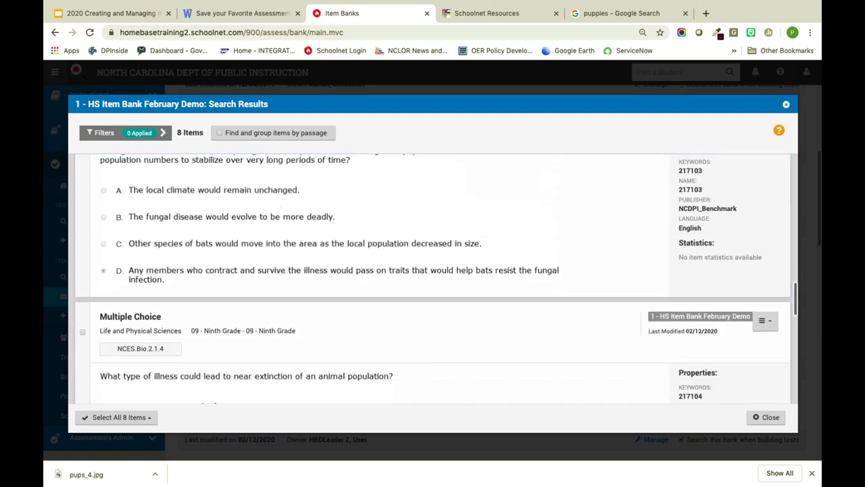
scroll(372, 323, down, 3)
scroll(372, 323, up, 2)
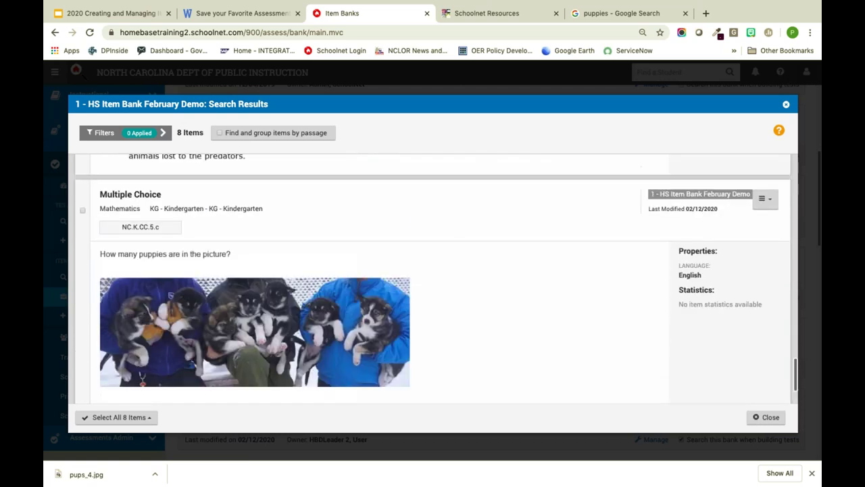
scroll(499, 270, up, 1)
scroll(499, 270, up, 10)
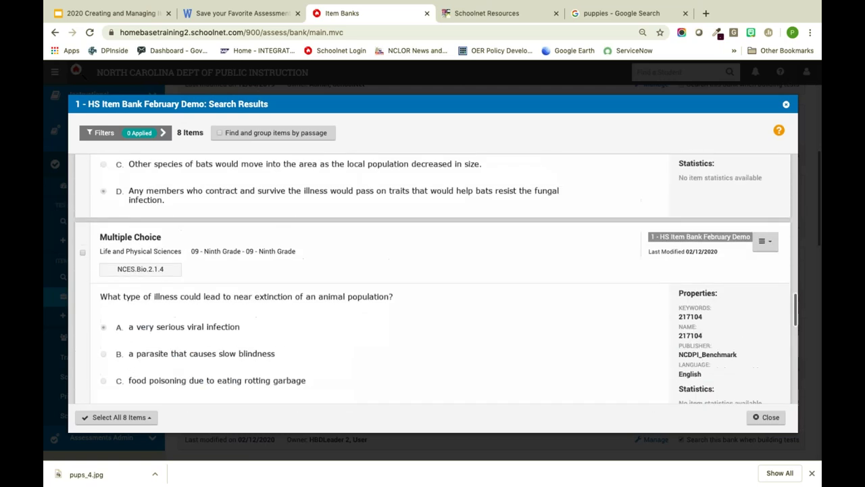
scroll(438, 280, up, 8)
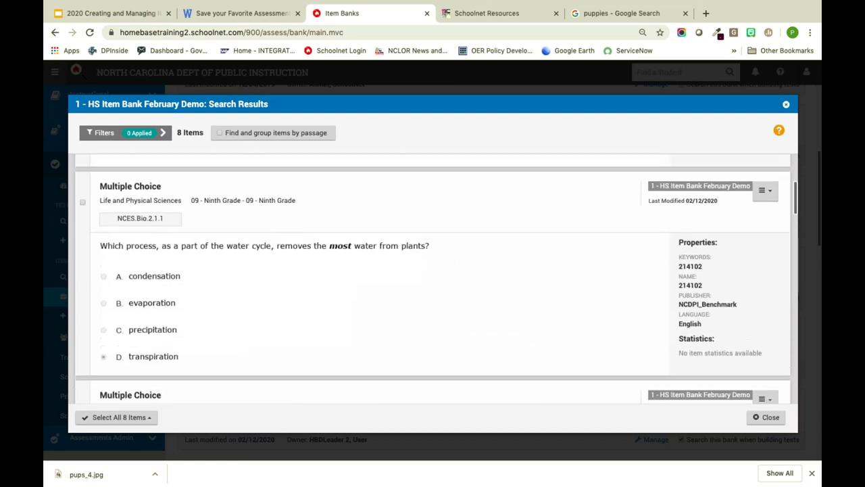
scroll(433, 278, down, 8)
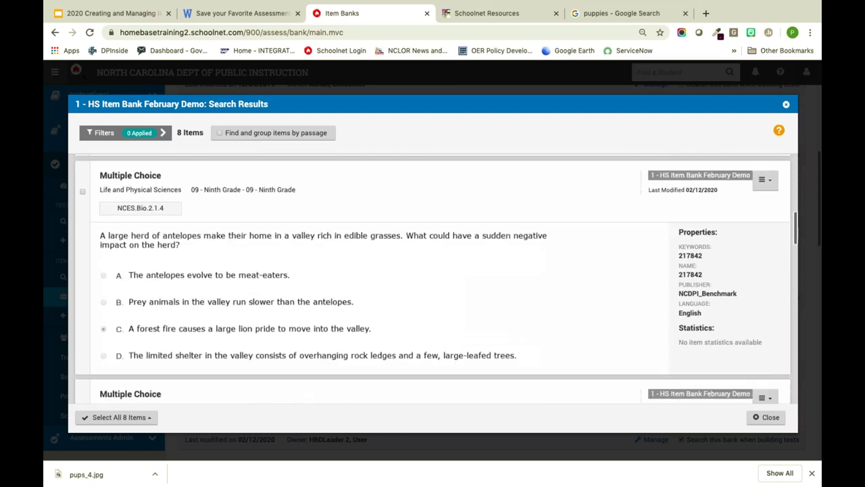
scroll(432, 270, down, 10)
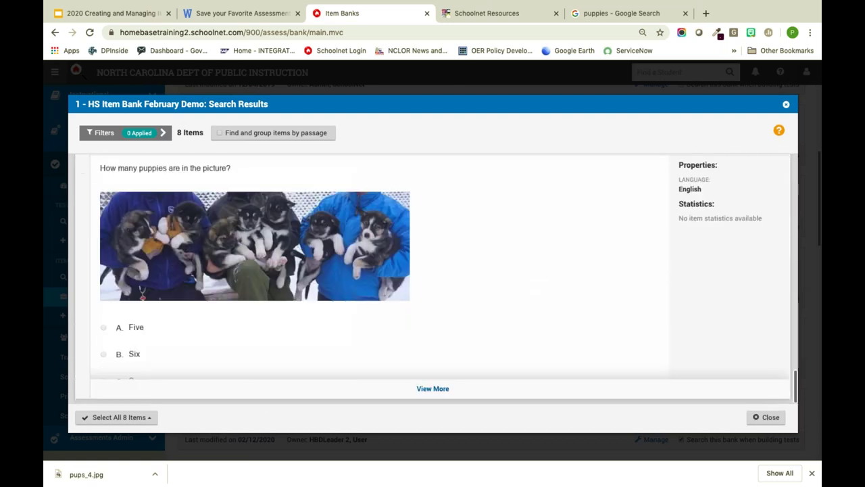
scroll(481, 263, up, 1)
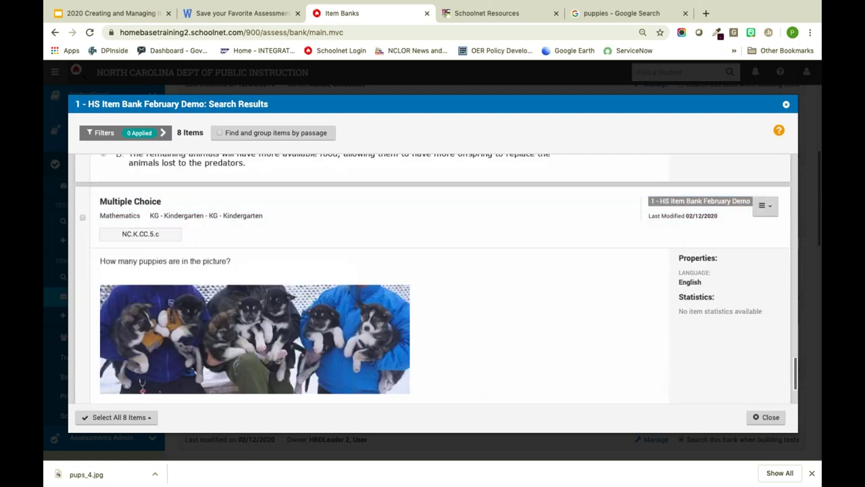
Step: Move the puppy-counting item from the 1 - HS Item Bank February Demo bank to the Personal Bank
click(83, 218)
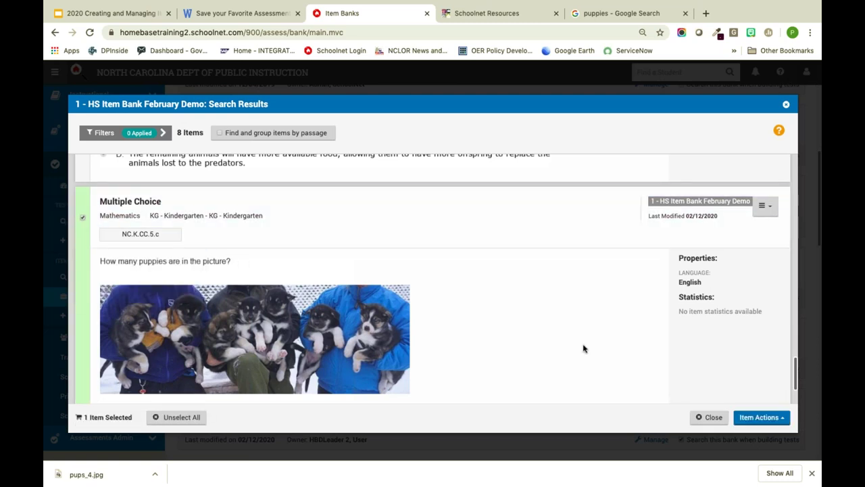
click(773, 421)
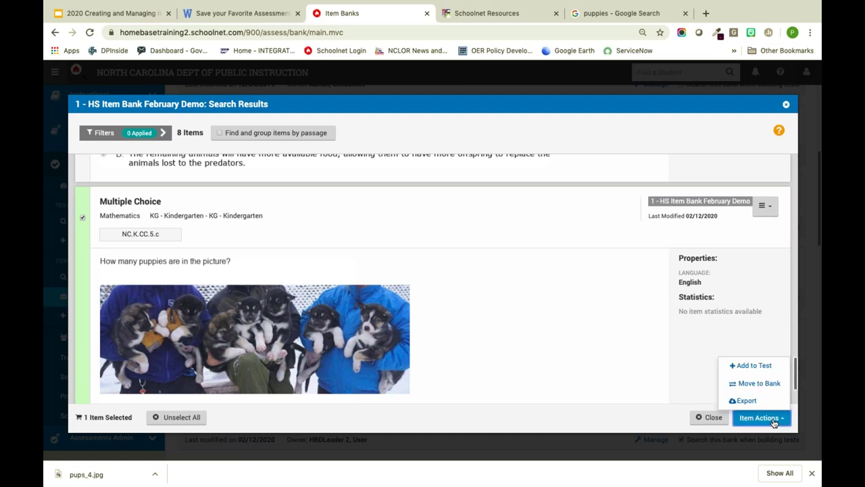
click(767, 384)
mouse_move(384, 246)
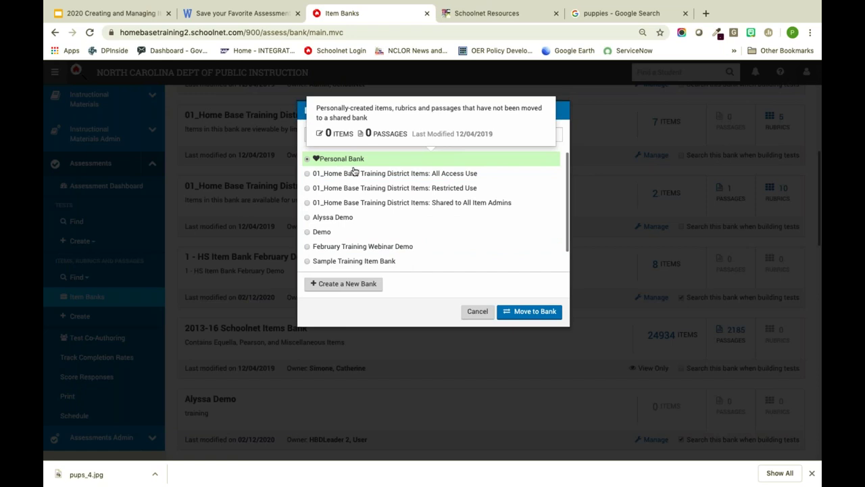
click(544, 313)
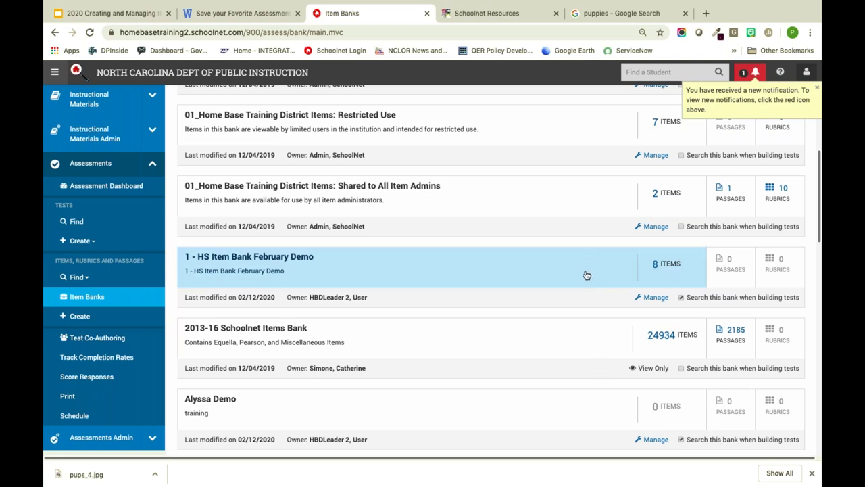
Step: Read the new notification about the item move request
scroll(587, 275, up, 3)
scroll(587, 275, down, 2)
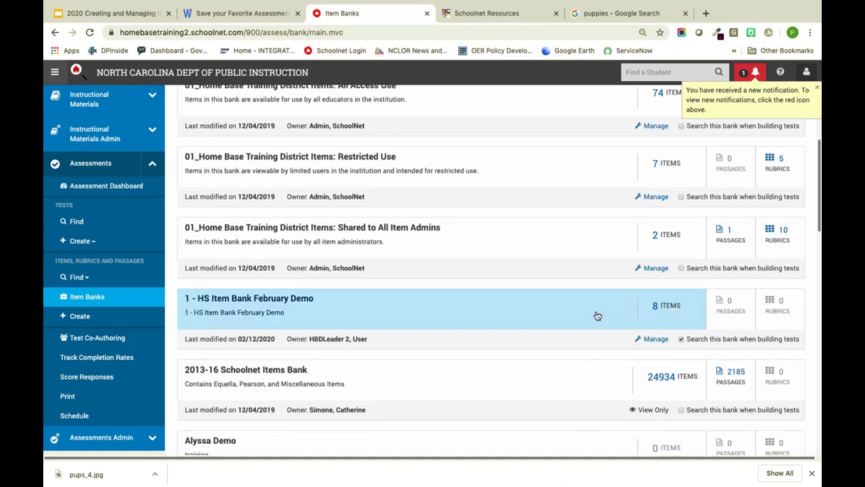
click(747, 74)
click(747, 77)
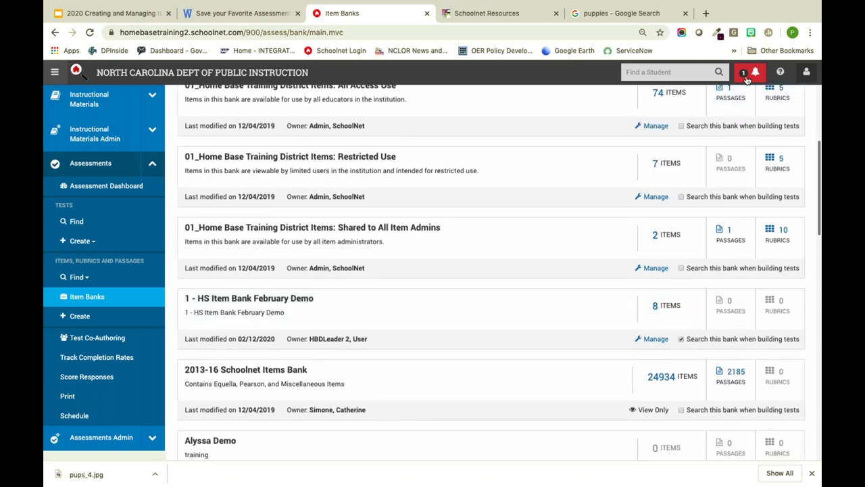
click(748, 75)
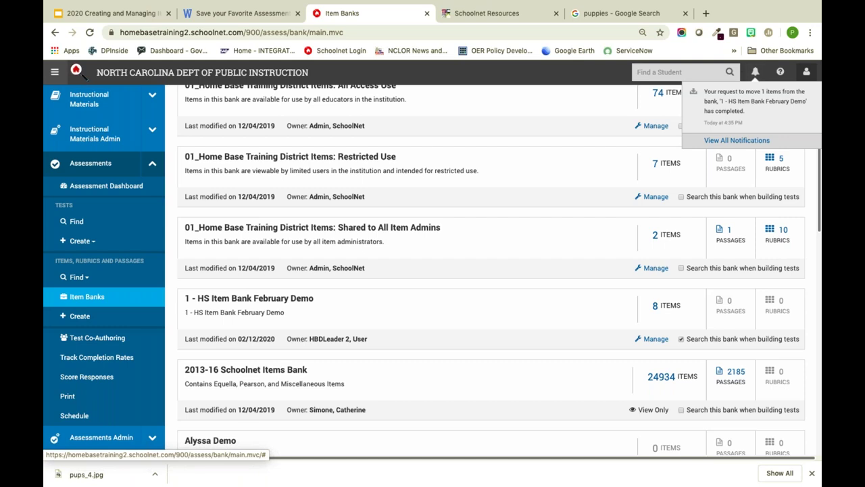
Step: Refresh the item banks list and check the item counts of the Personal Bank and the 1 - HS Item Bank February Demo bank
click(78, 278)
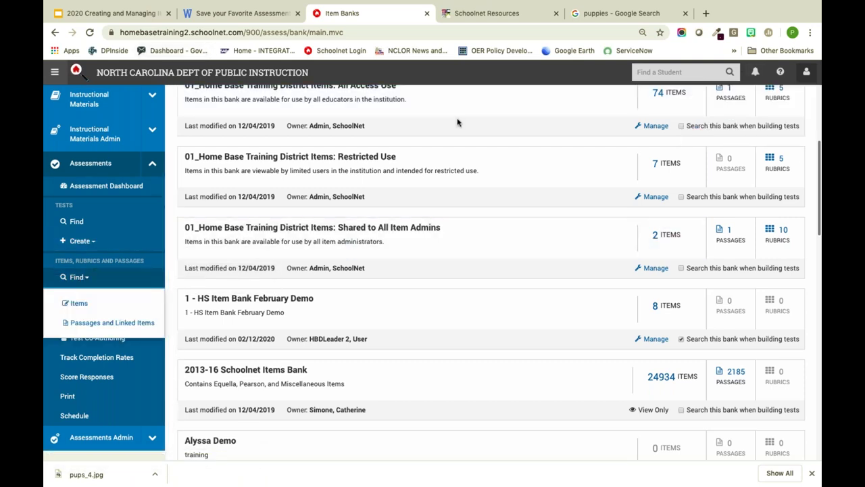
click(256, 158)
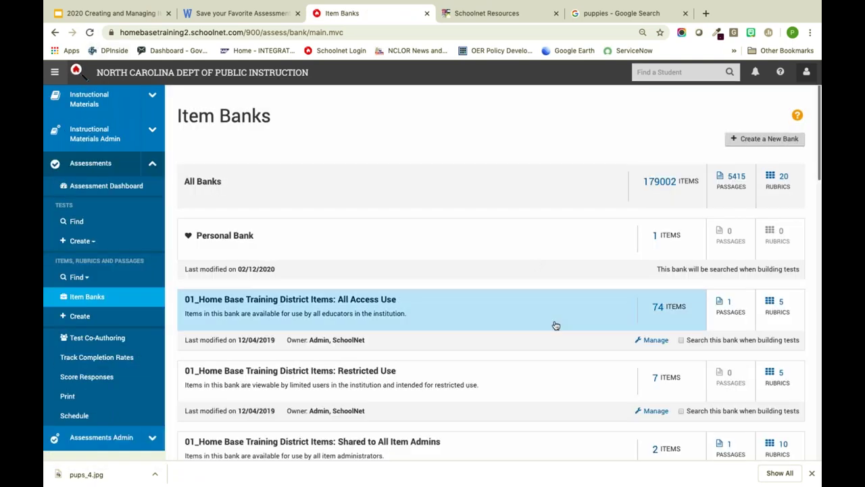
scroll(556, 326, down, 6)
scroll(546, 264, up, 1)
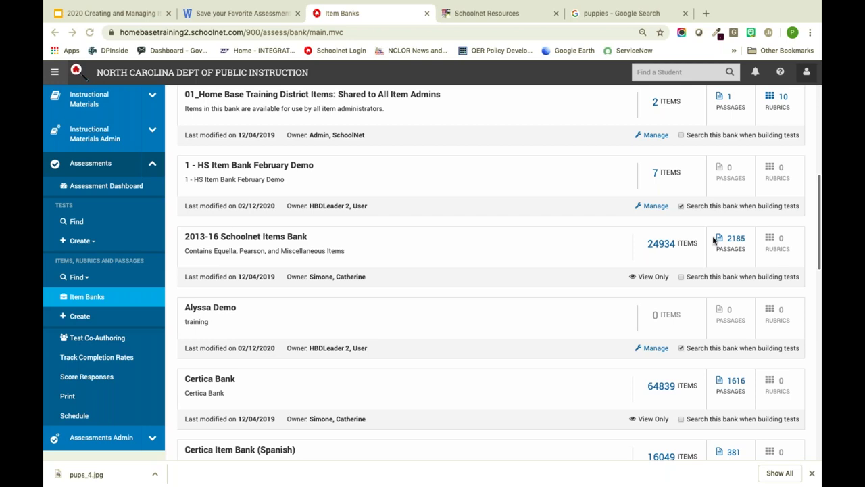
Step: Switch to the Google Slides presentation, show the Managing Item Banks slide full screen and leave the presentation view
click(127, 19)
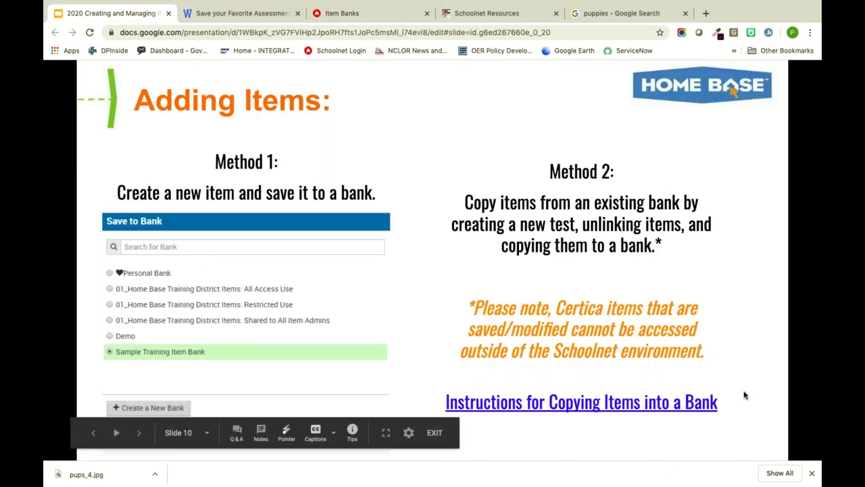
click(744, 396)
key(ctrl+shift+f)
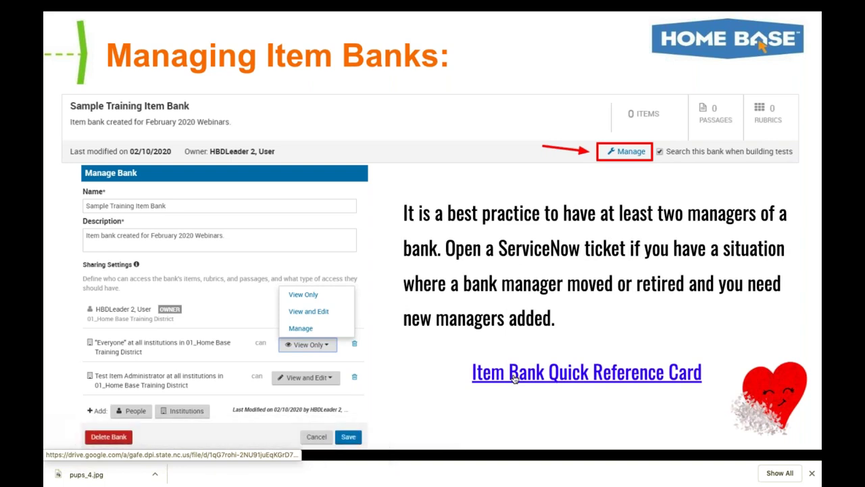
key(Escape)
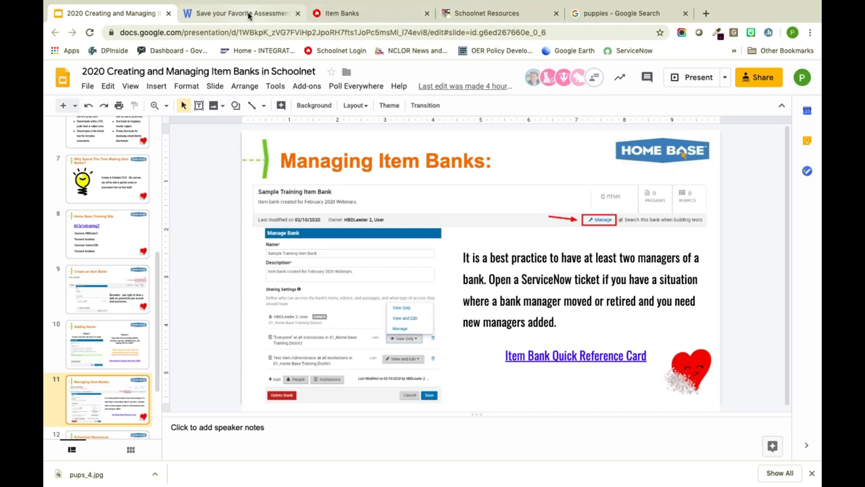
Step: Return to the Schoolnet item banks and open the management settings of the 1 - HS Item Bank February Demo bank
click(332, 14)
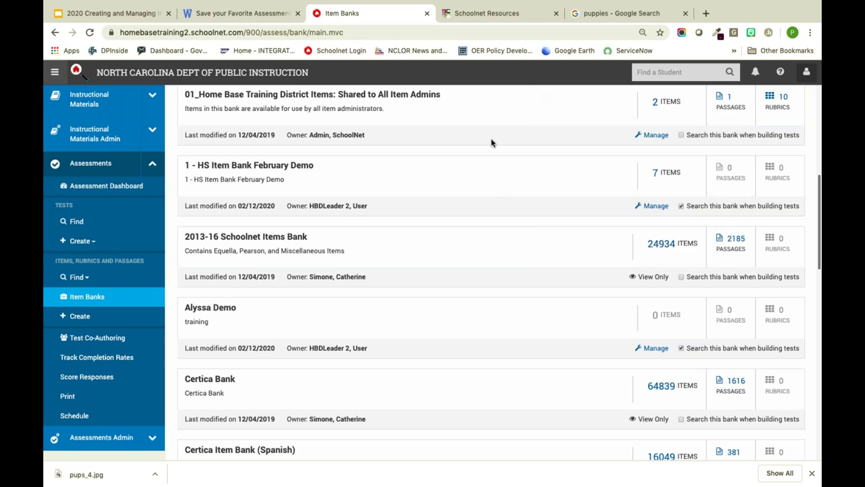
mouse_move(642, 205)
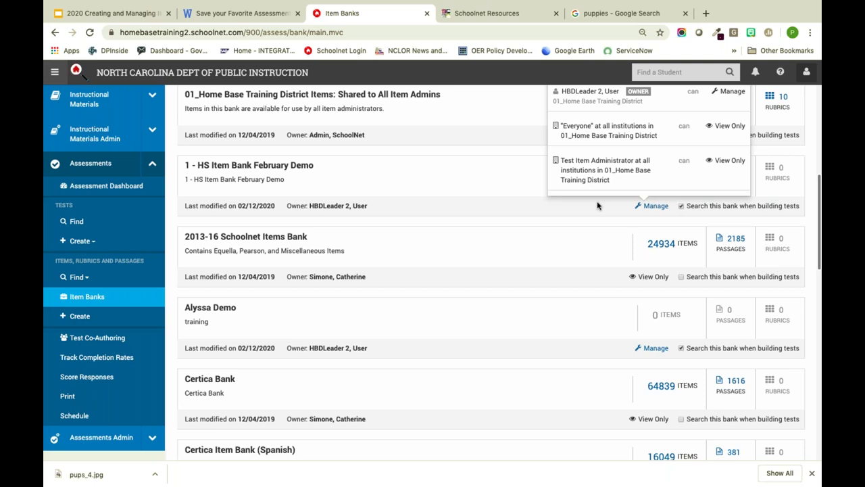
click(650, 206)
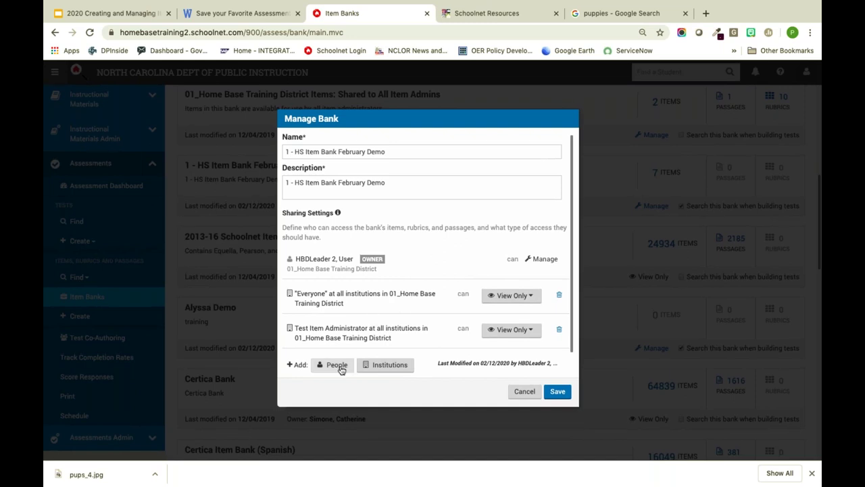
Step: Search for HBDLeader among the people to share the bank with and select HBDLeader 1
click(337, 365)
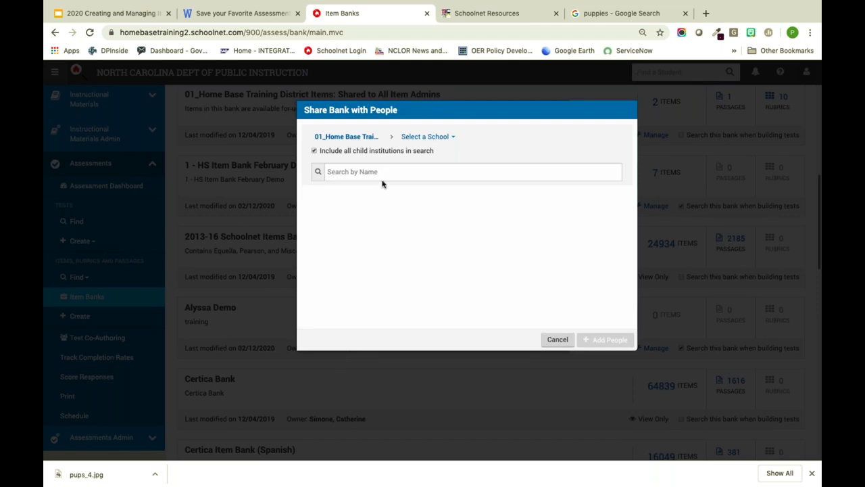
click(383, 174)
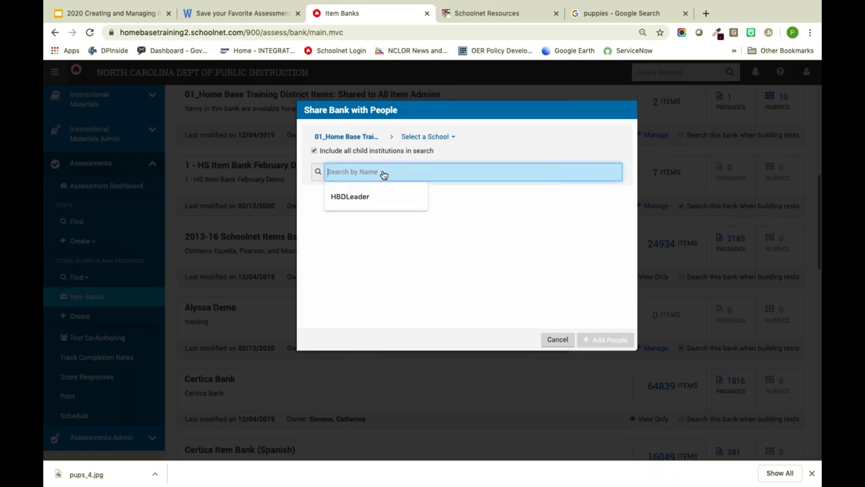
click(376, 196)
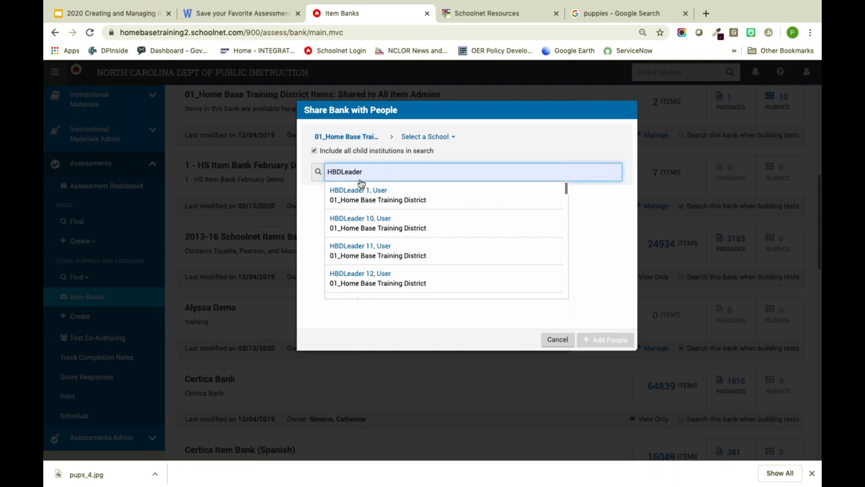
click(369, 196)
click(359, 195)
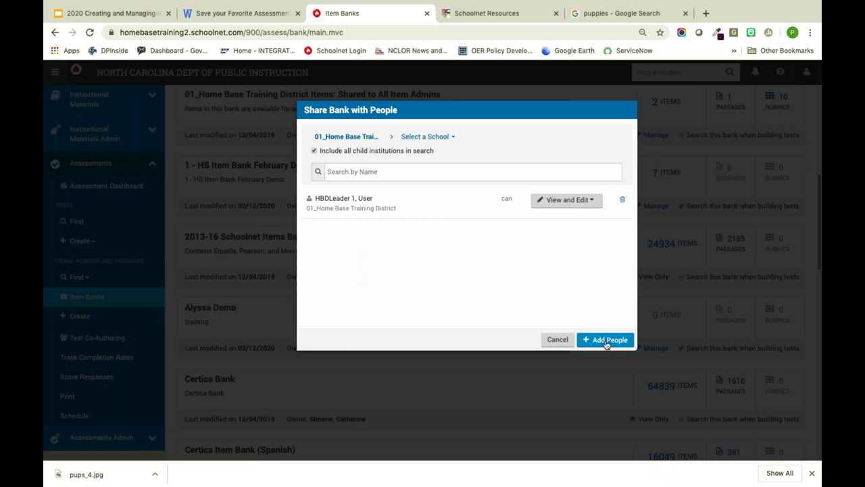
Step: Give HBDLeader 1 Manage access, add that user to the bank's sharing settings and save the bank
click(572, 200)
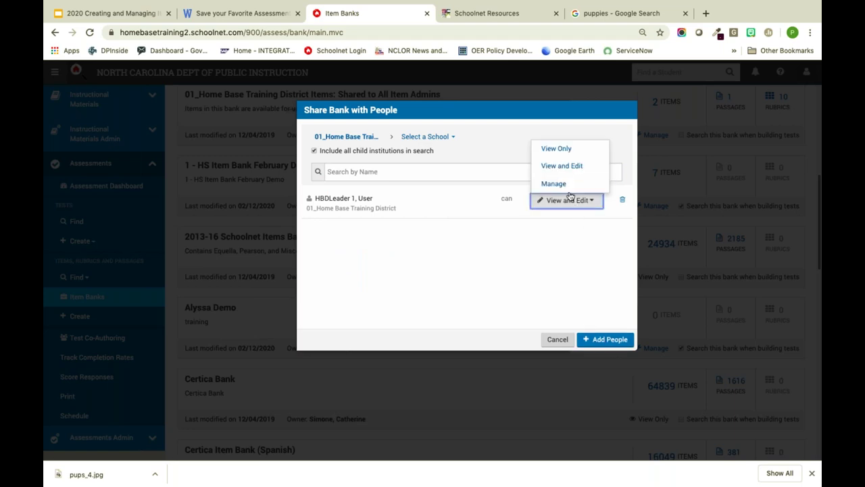
click(564, 185)
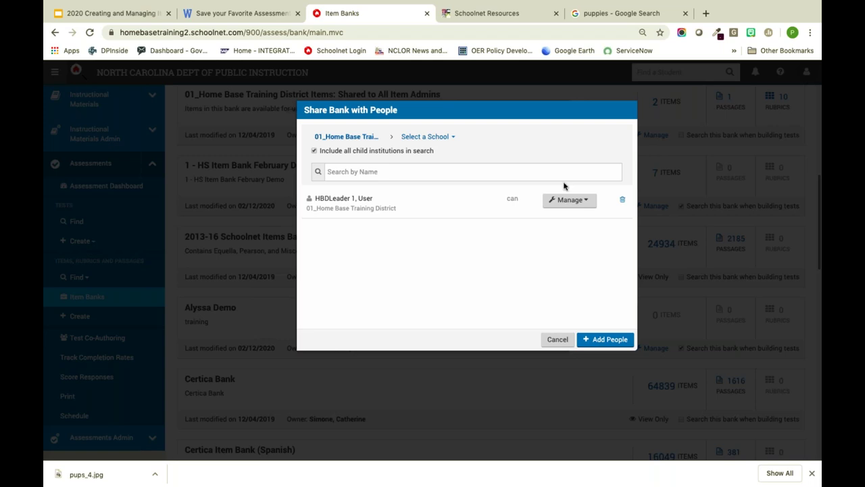
click(427, 174)
click(613, 340)
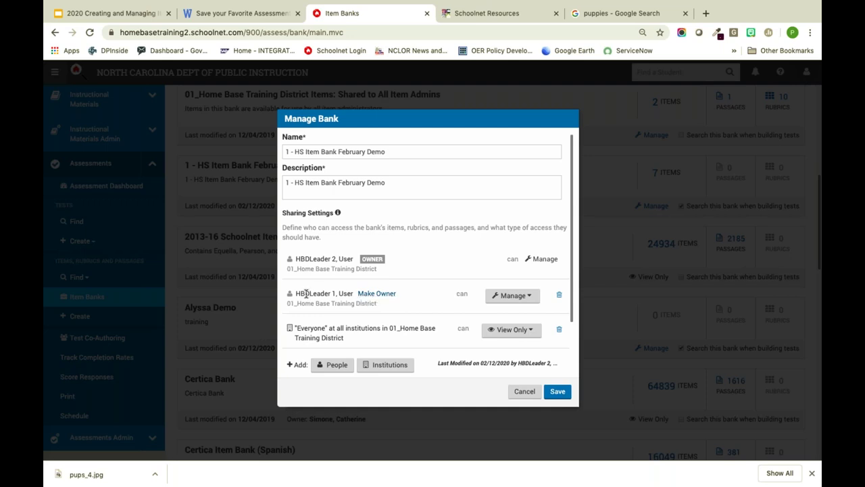
scroll(446, 295, down, 1)
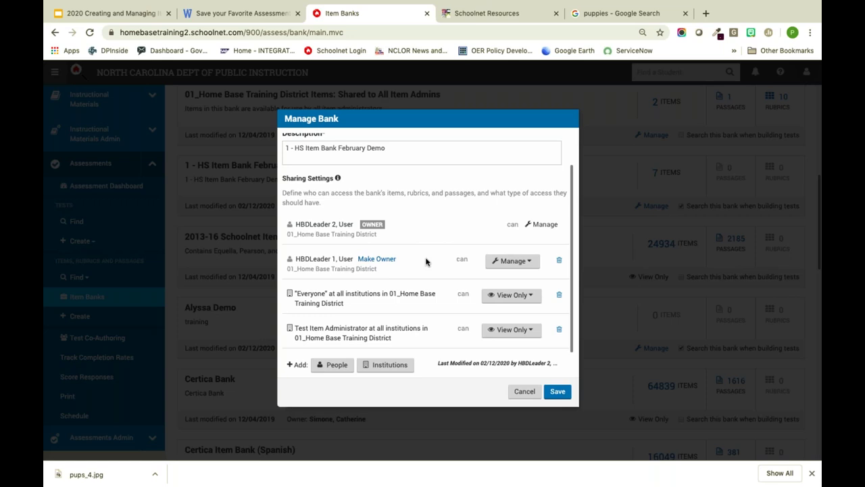
click(558, 392)
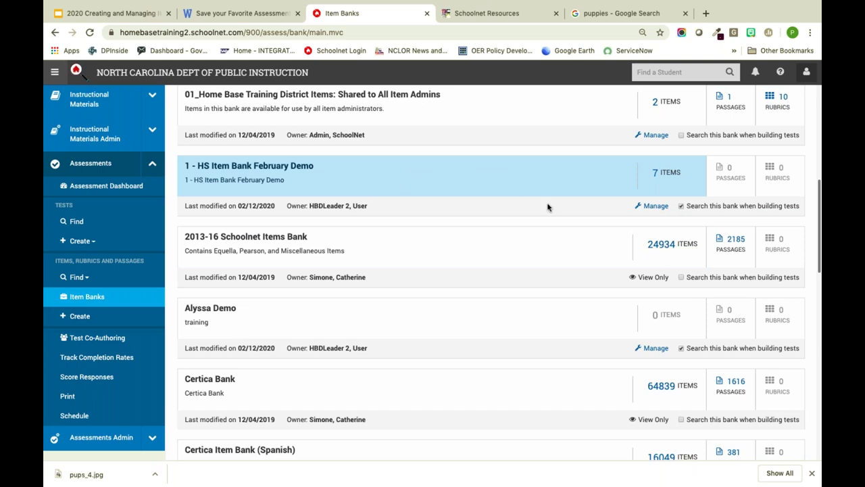
Step: Switch to the Google Slides presentation and present the Schoolnet Resources slide full screen
mouse_move(616, 211)
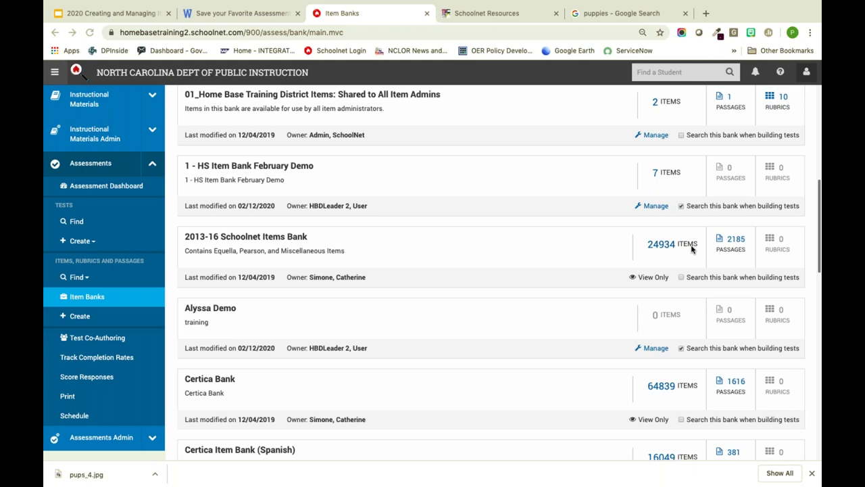
click(106, 10)
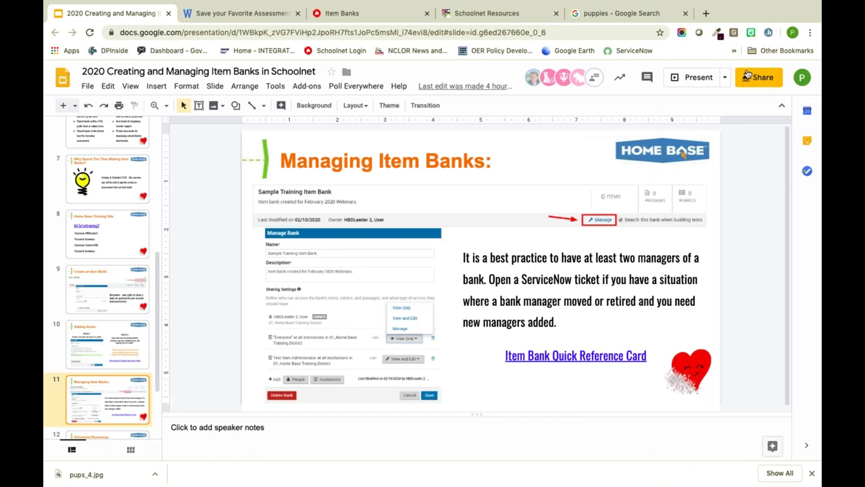
click(703, 77)
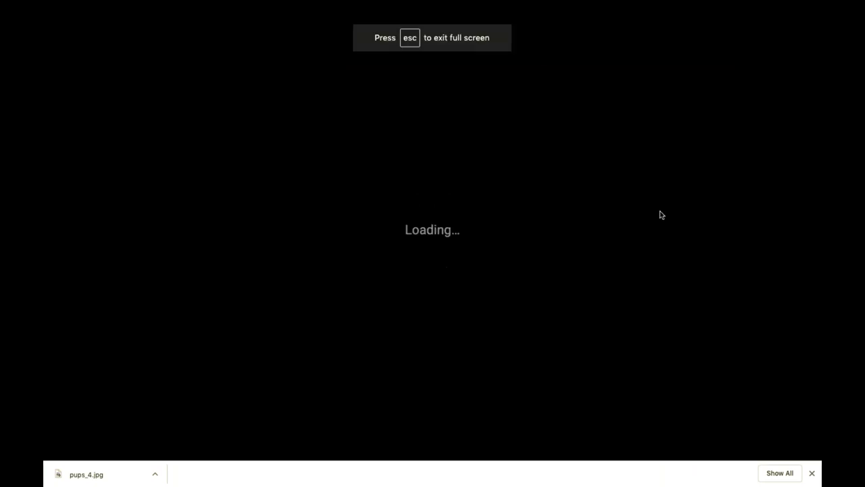
key(Right)
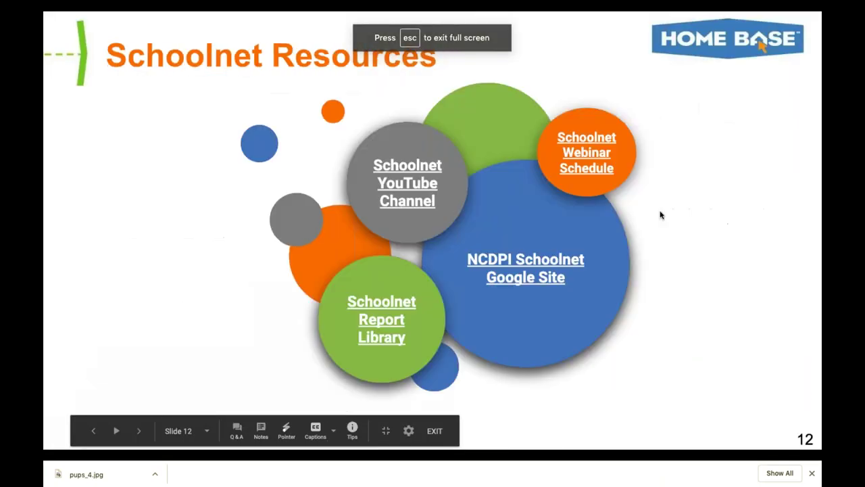